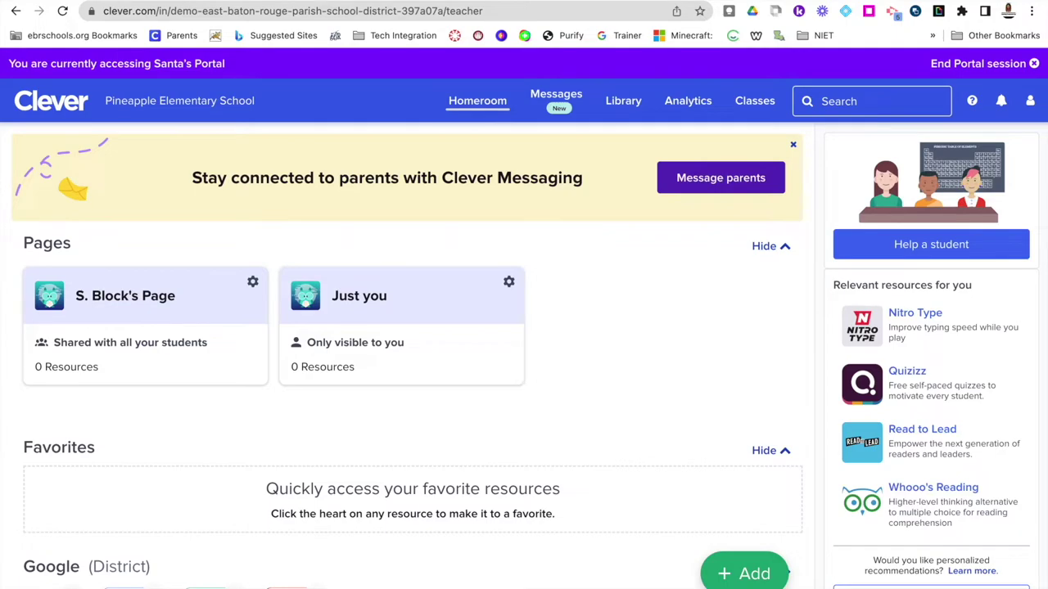
# - Open the teacher page shared with all students from the homeroom and dismiss the welcome tour
pyautogui.scroll(-5, 482, 392)
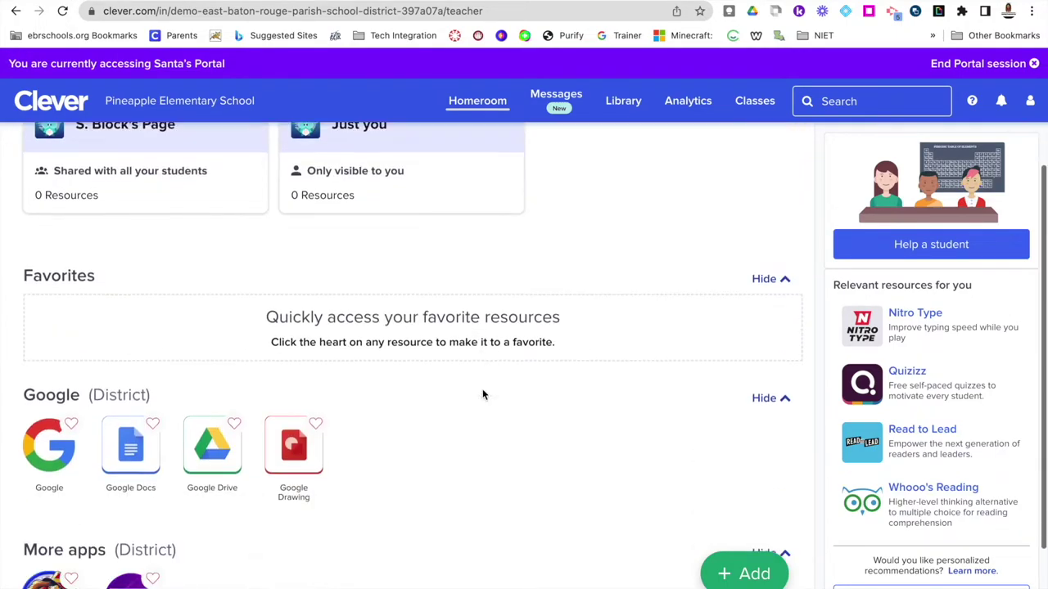
pyautogui.scroll(4, 482, 395)
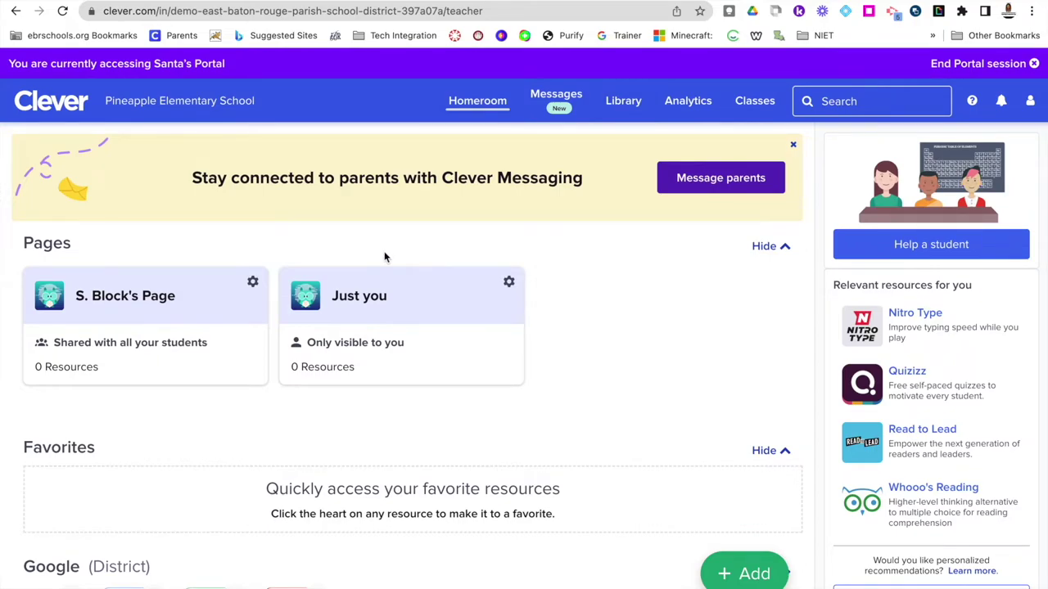
pyautogui.click(141, 316)
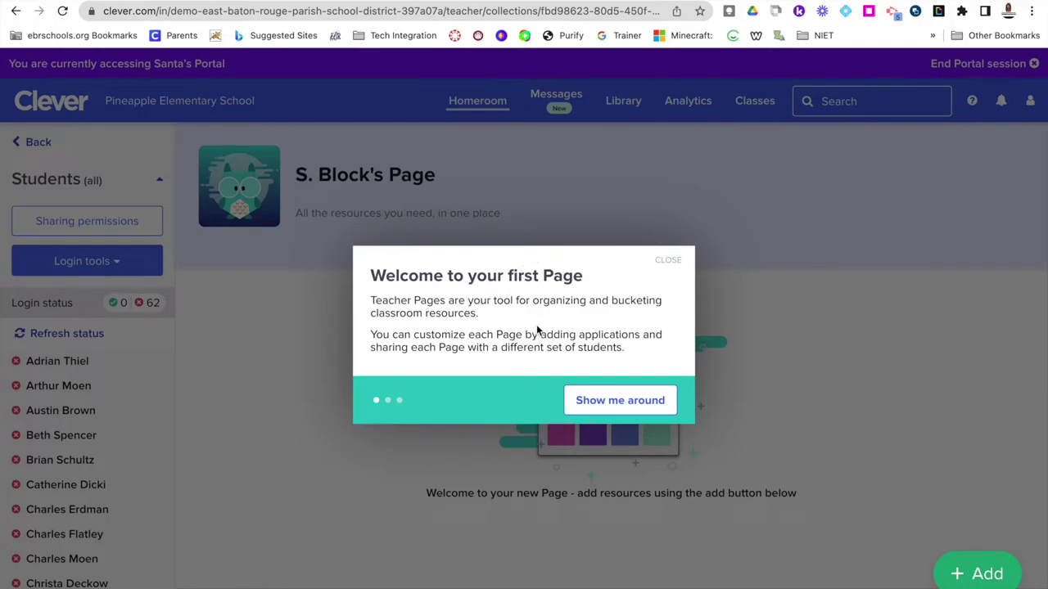
pyautogui.click(667, 263)
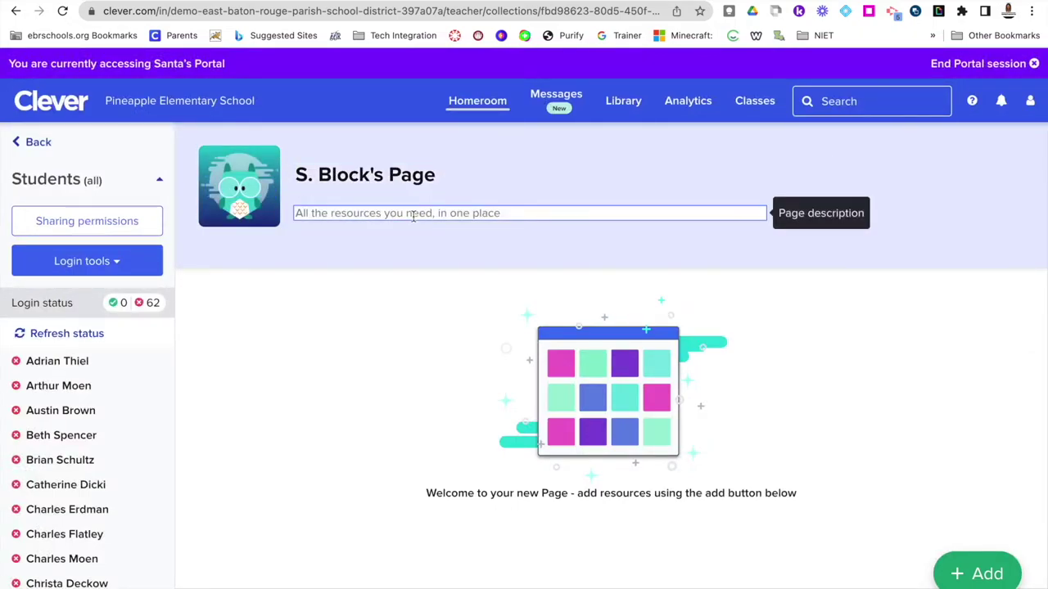
# - View the resource types that can be added to the page, look at the available apps, and close the app list
pyautogui.click(980, 576)
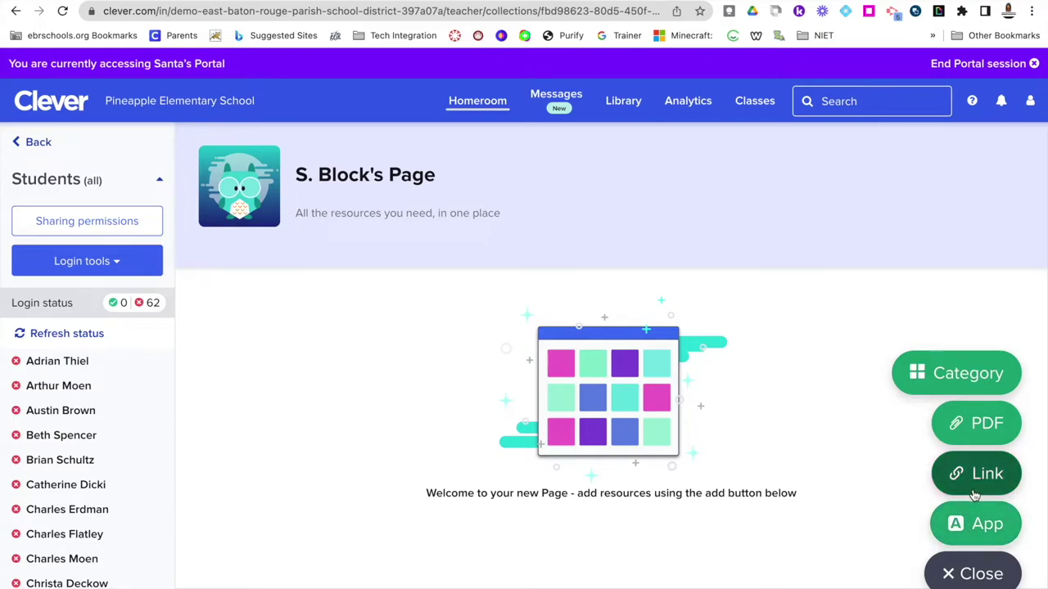
pyautogui.click(970, 531)
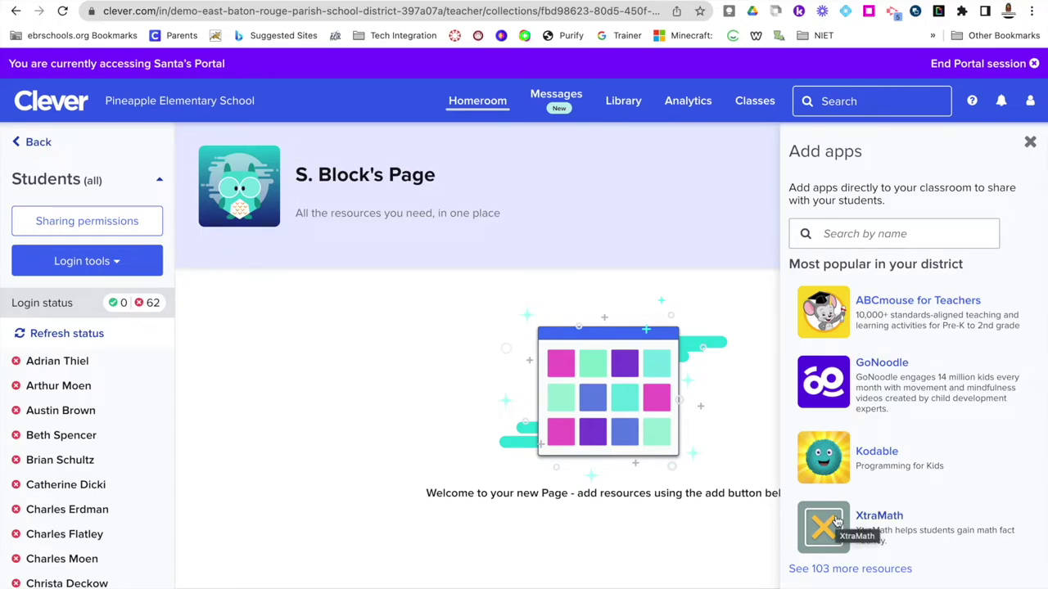
pyautogui.click(1031, 143)
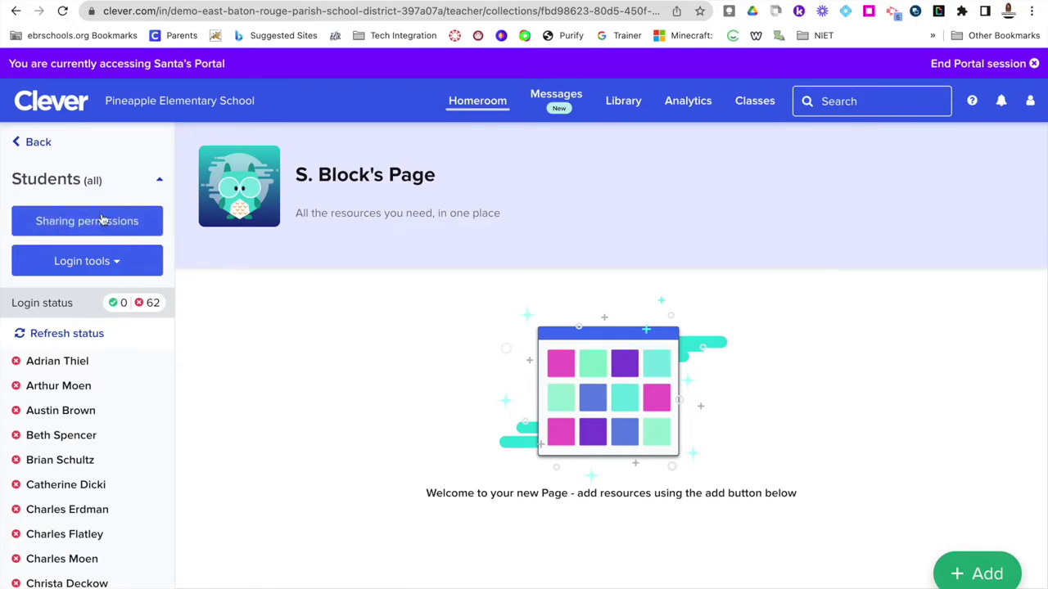
# - Download the login badges for all students on the page and open the resulting PDF
pyautogui.click(105, 266)
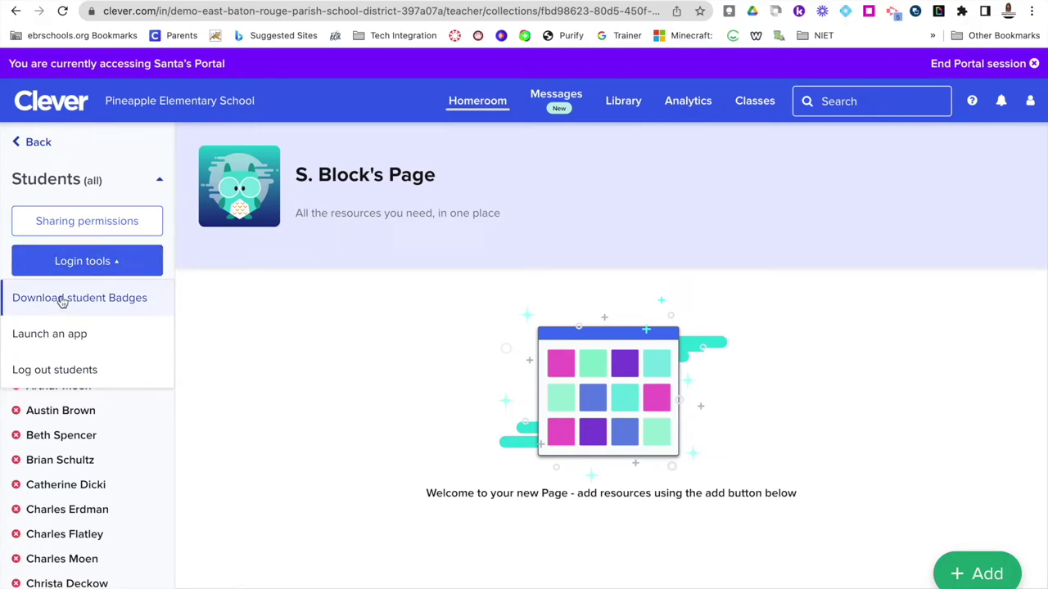
pyautogui.click(102, 300)
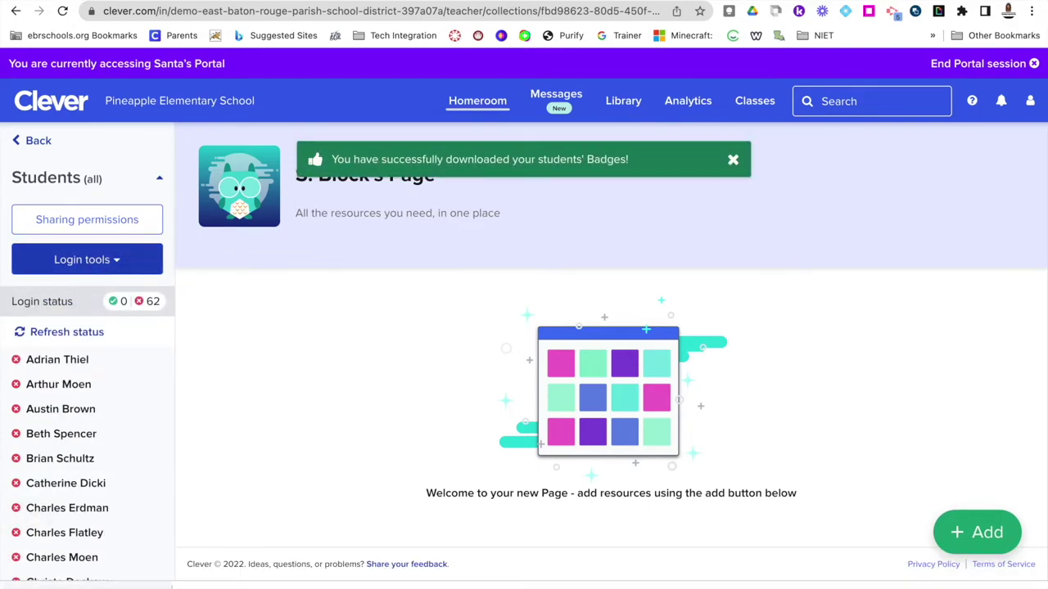
pyautogui.click(106, 583)
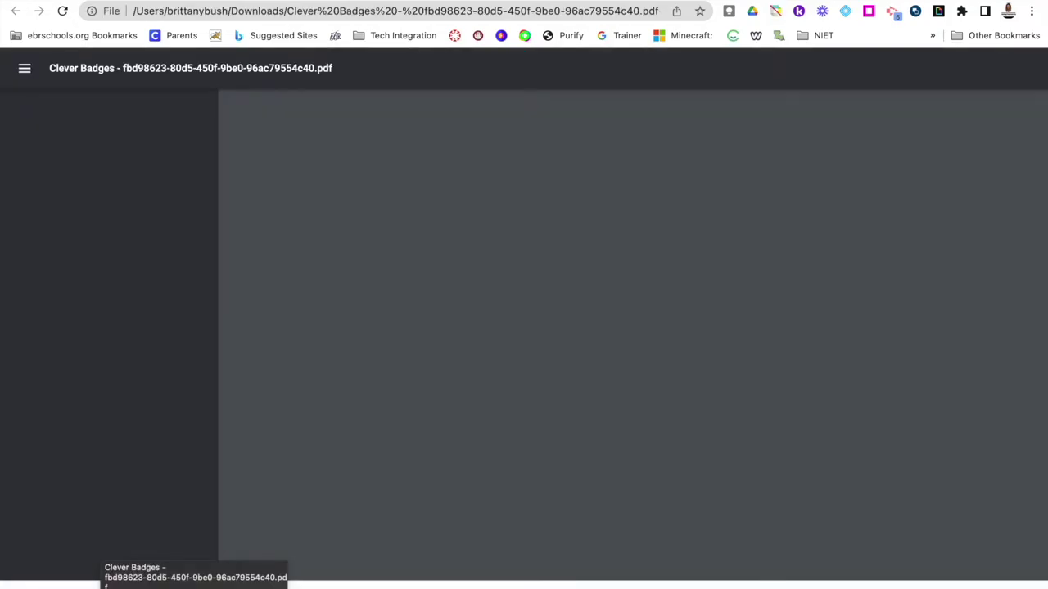
# - Look through the QR code badges in the PDF and return to the teacher page
pyautogui.scroll(-5, 522, 464)
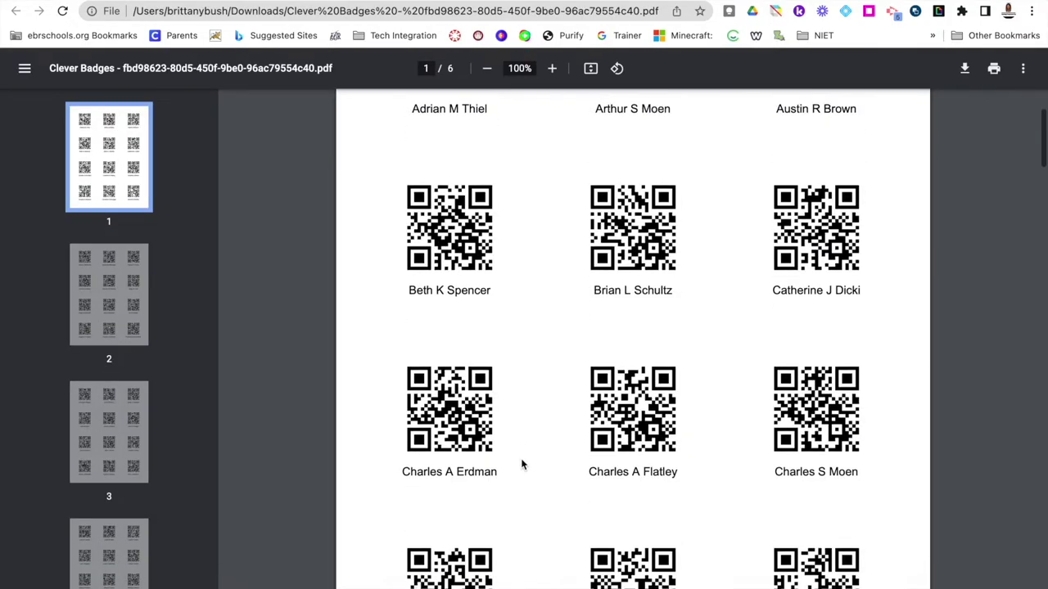
pyautogui.scroll(-4, 522, 464)
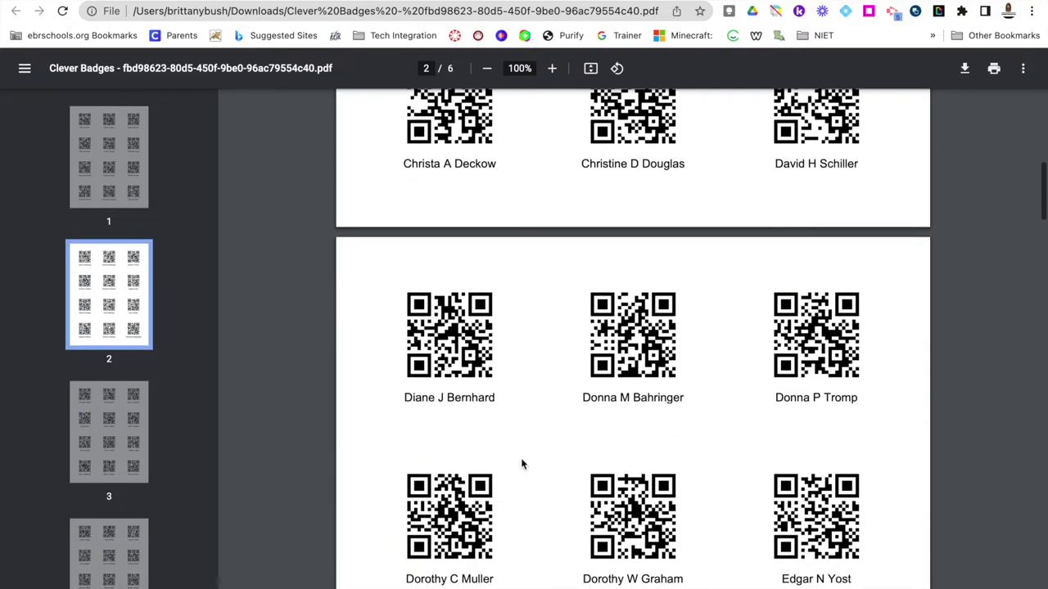
pyautogui.scroll(-2, 521, 464)
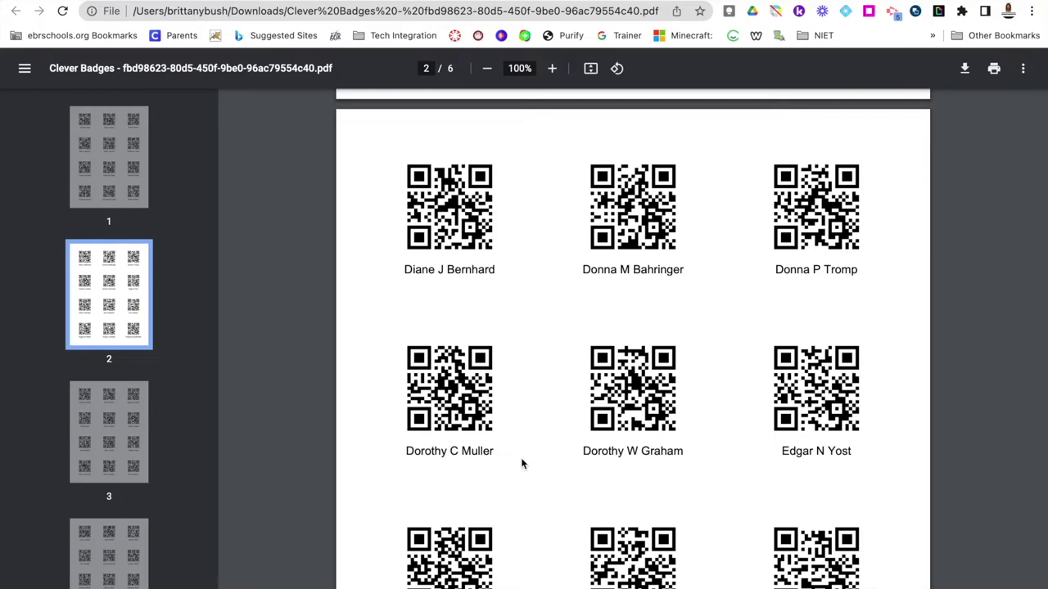
pyautogui.scroll(-1, 521, 464)
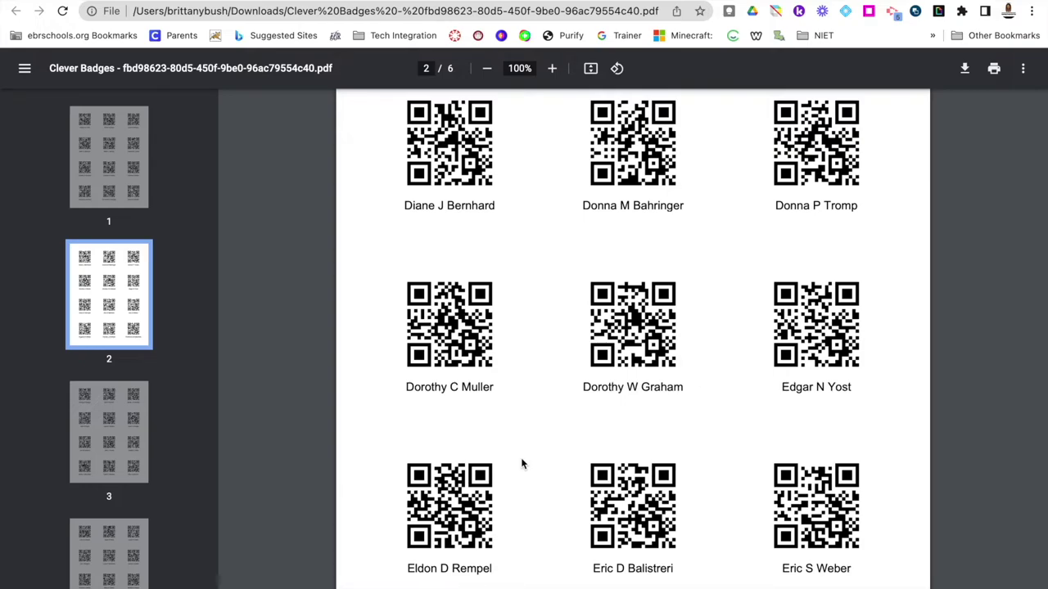
pyautogui.scroll(-1, 521, 464)
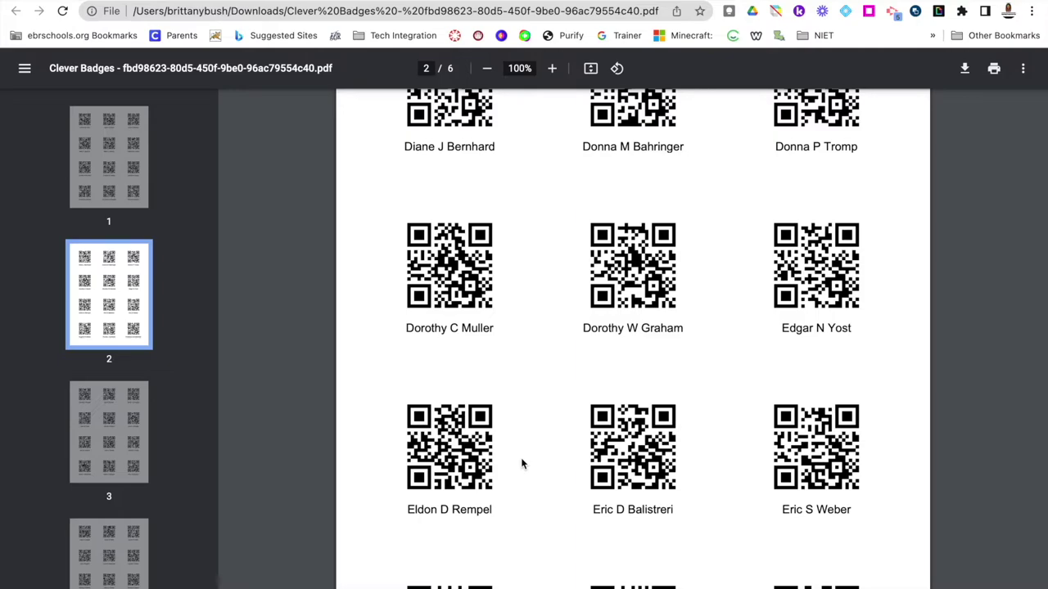
pyautogui.scroll(-1, 521, 464)
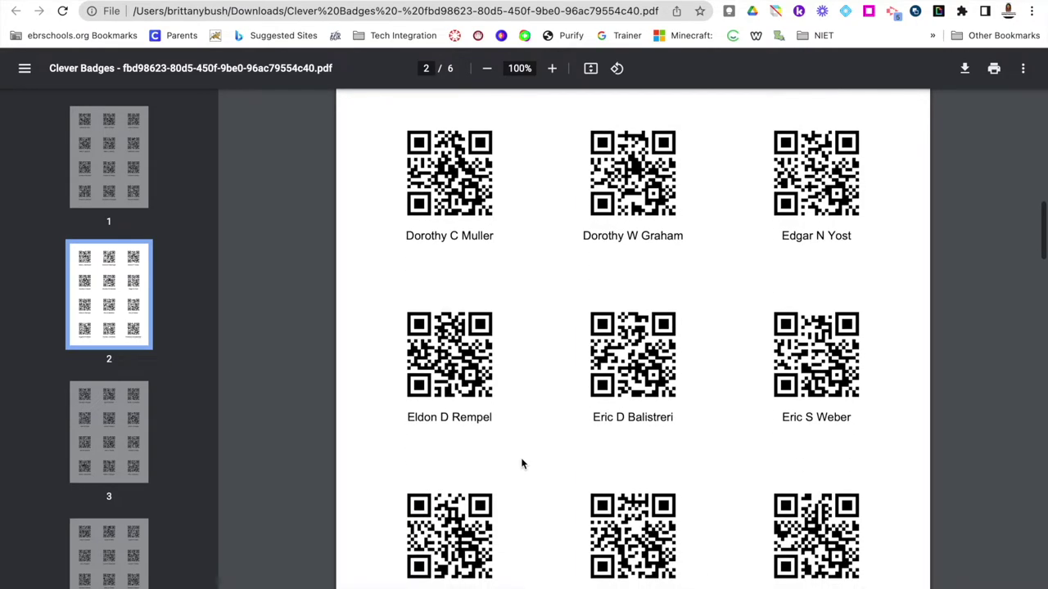
pyautogui.scroll(-1, 521, 442)
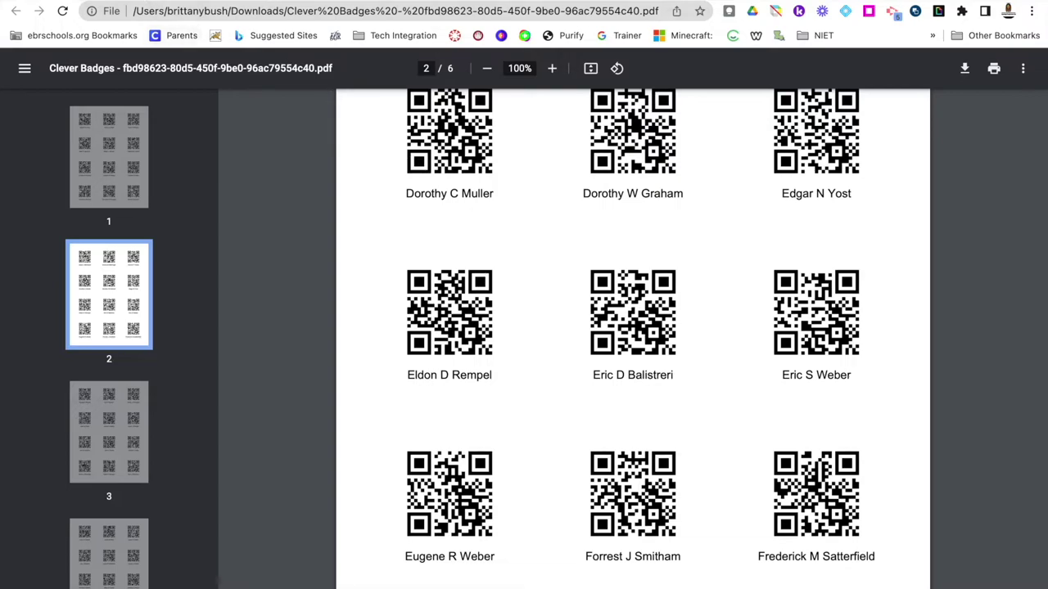
pyautogui.click(132, 1)
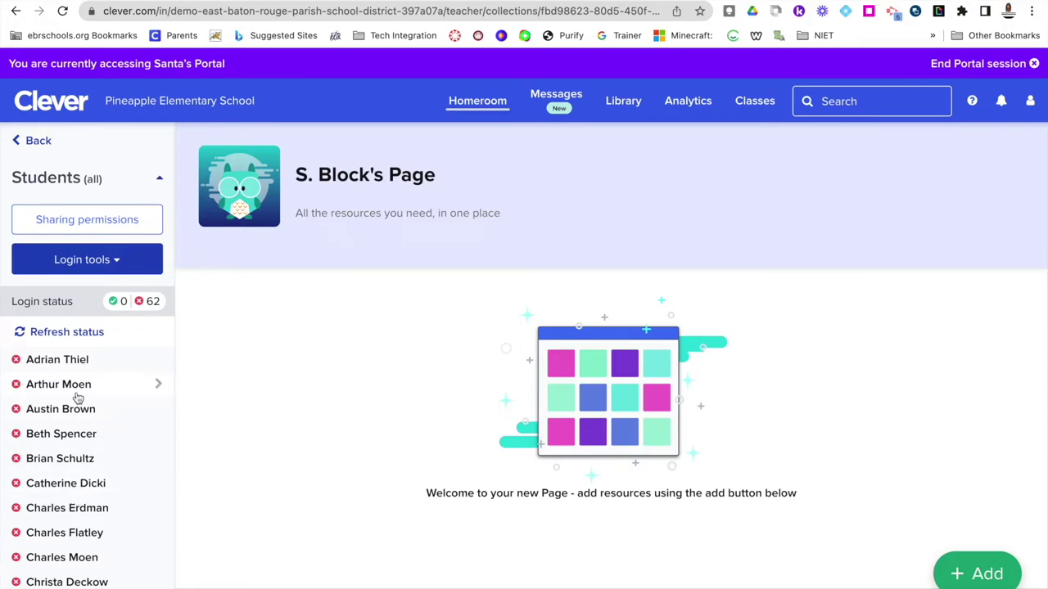
# - Download the individual login badge of the fourteenth student in the list and view its PDF
pyautogui.scroll(-1, 77, 398)
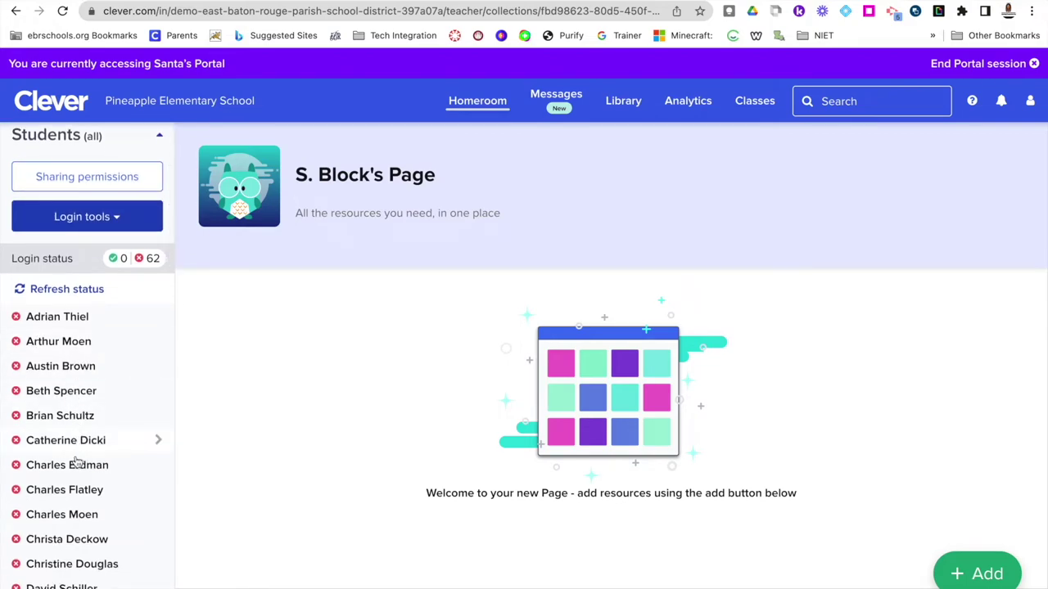
pyautogui.scroll(-1, 74, 505)
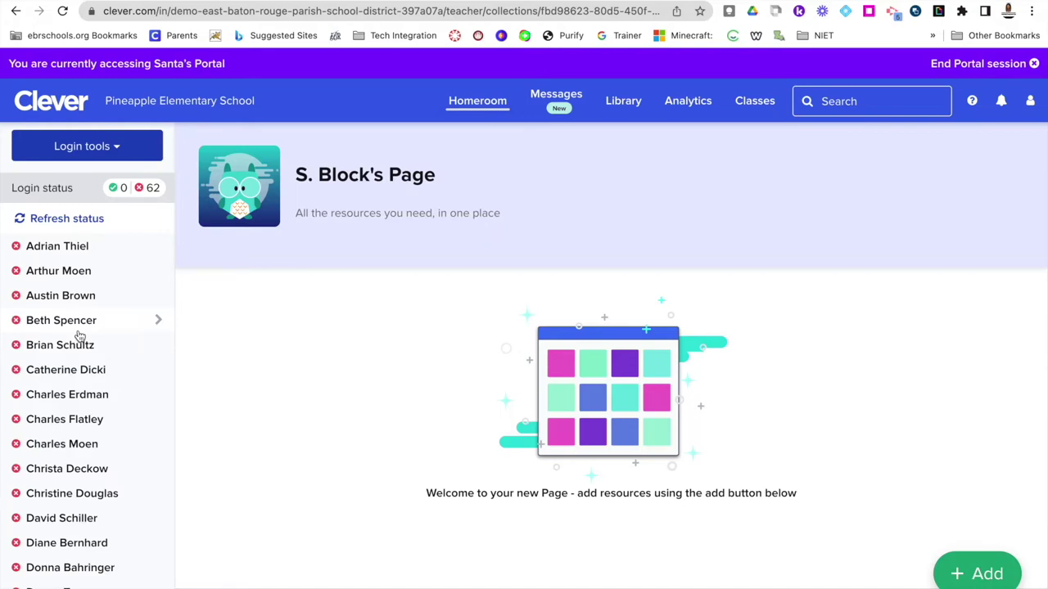
pyautogui.scroll(-1, 71, 481)
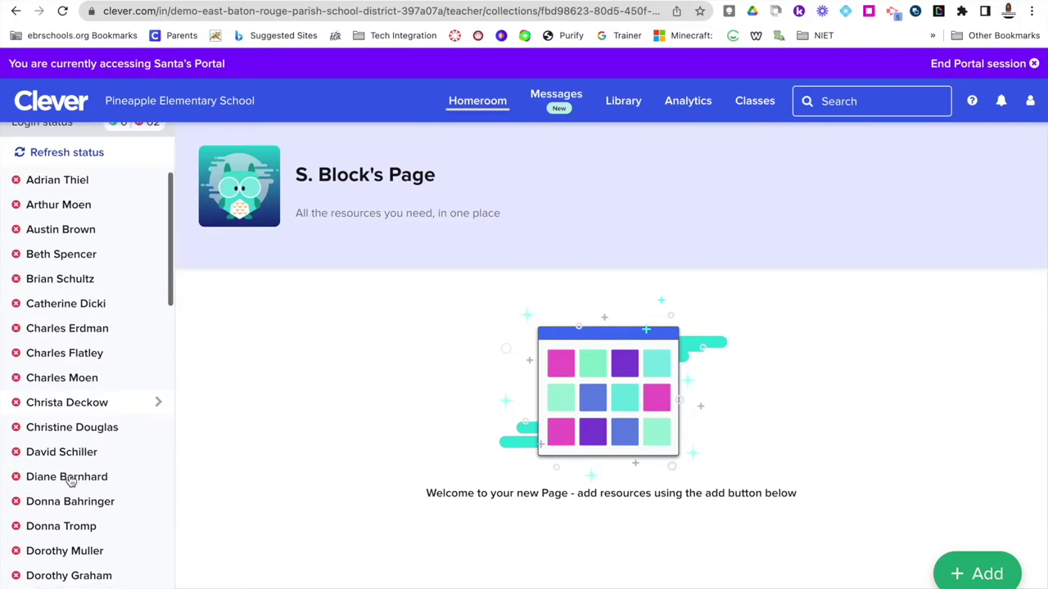
pyautogui.scroll(-1, 70, 482)
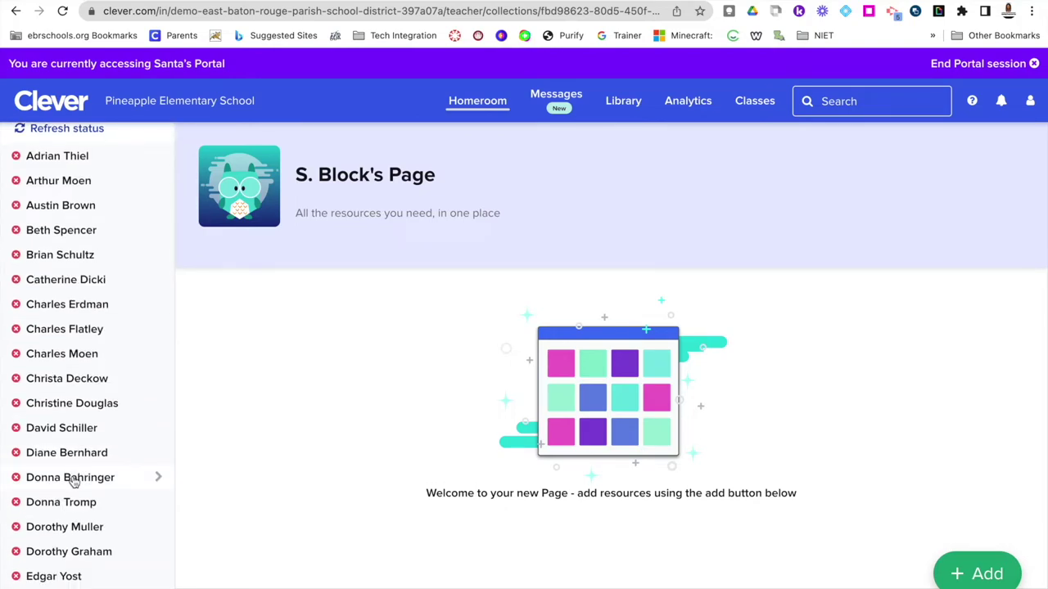
pyautogui.click(157, 479)
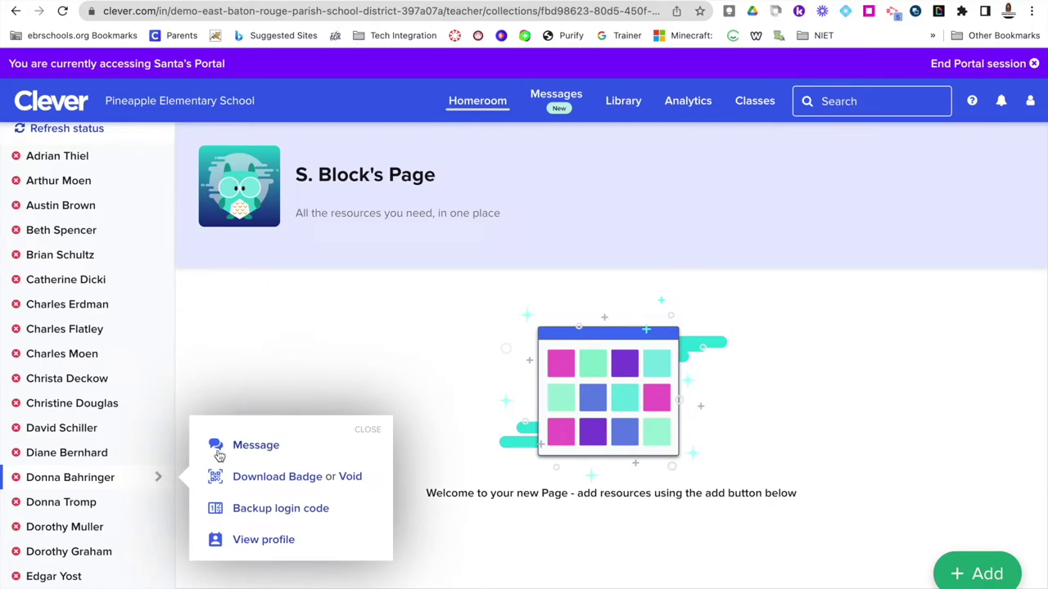
pyautogui.click(274, 479)
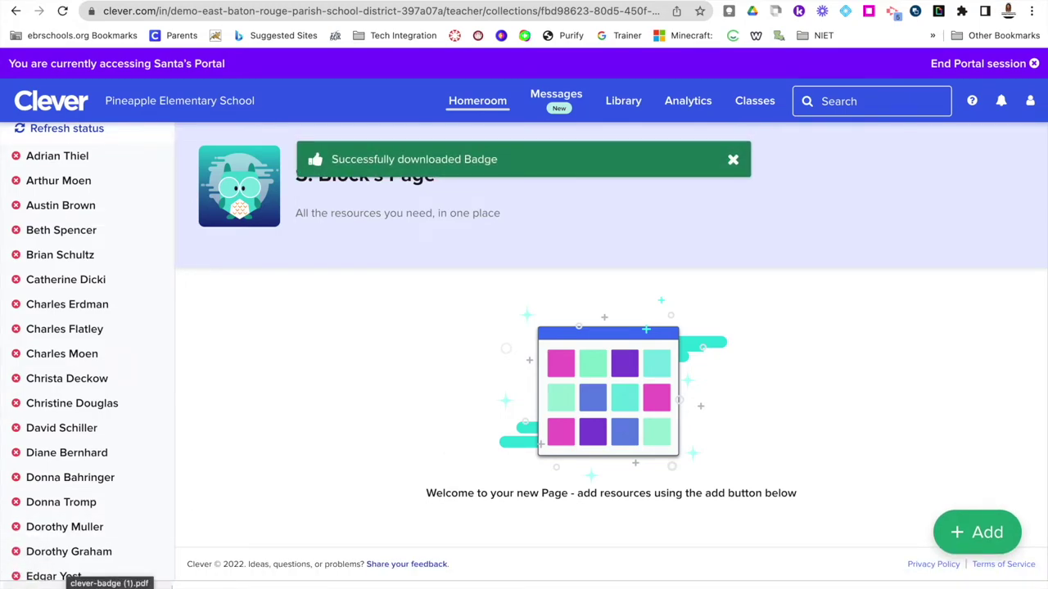
pyautogui.click(109, 583)
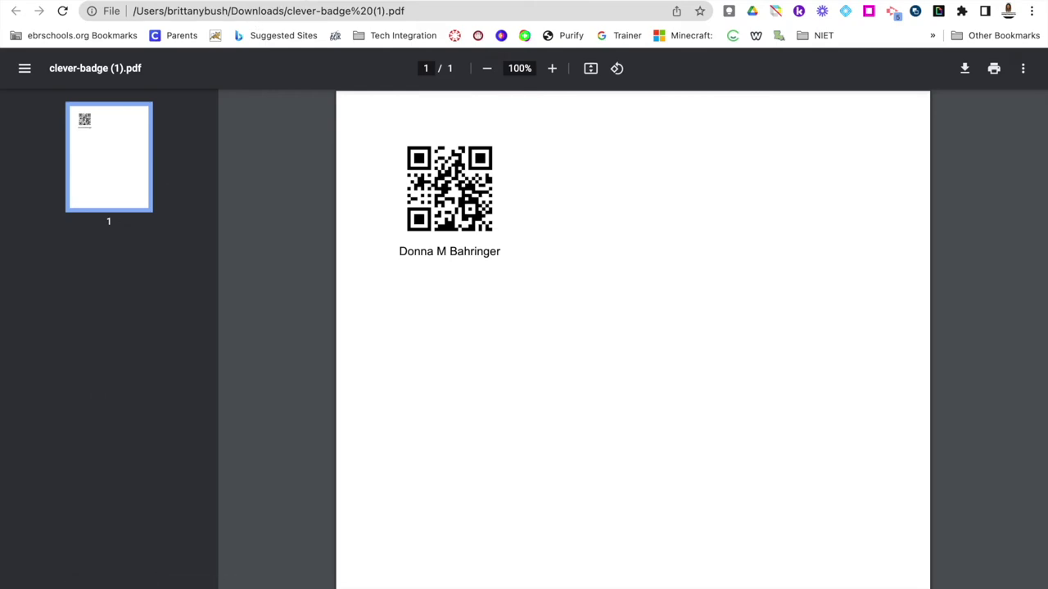
pyautogui.click(279, 2)
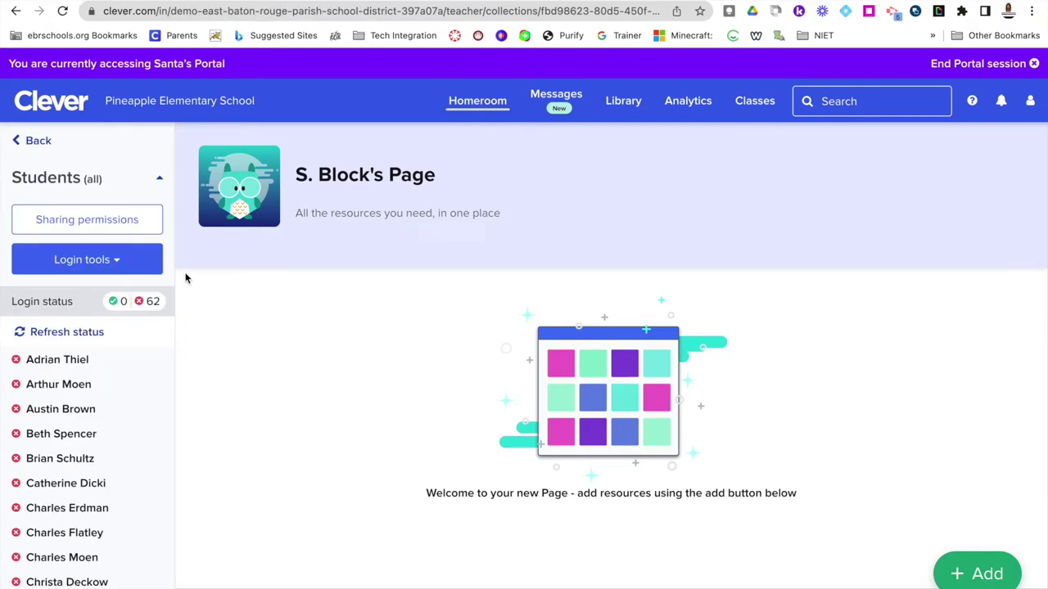
# - Go back to the homeroom overview and reopen the page shared with all students
pyautogui.click(39, 141)
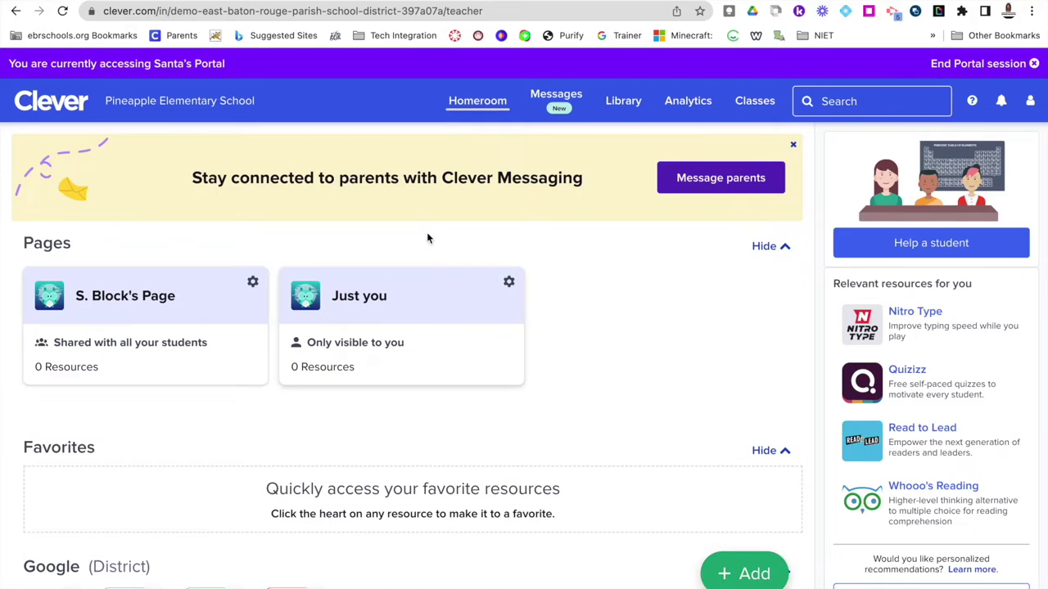
pyautogui.click(135, 303)
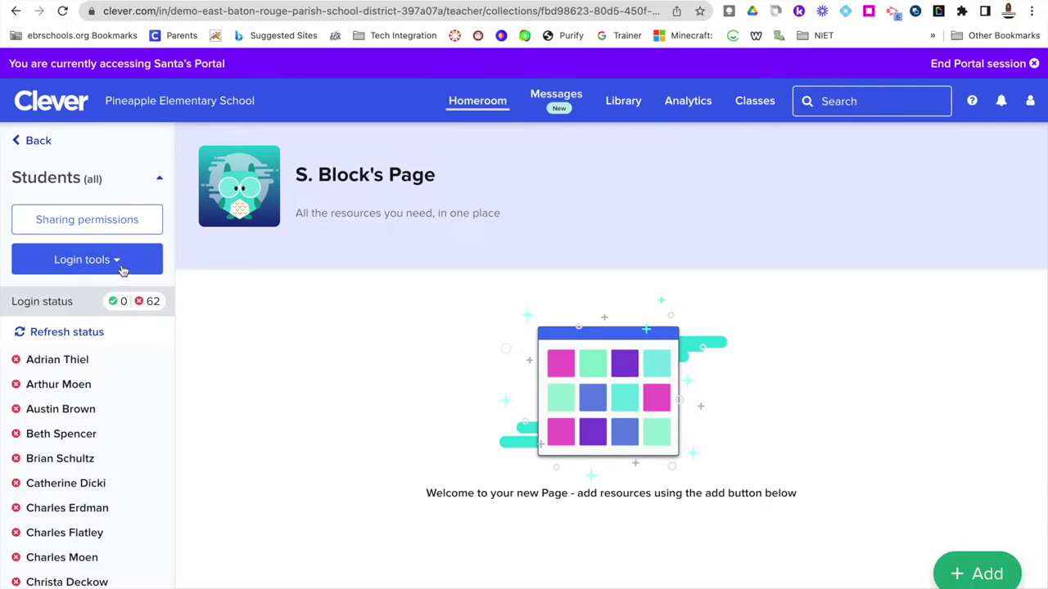
pyautogui.click(943, 571)
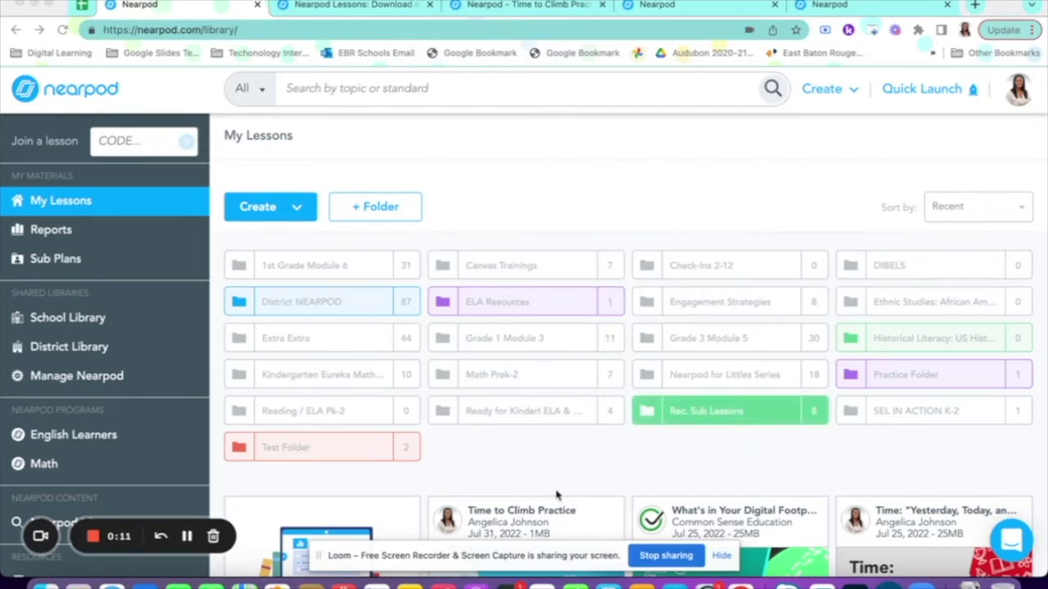
# - Switch to Nearpod, view the student sign-in page, and bring up the teacher's Time to Climb settings
pyautogui.click(537, 12)
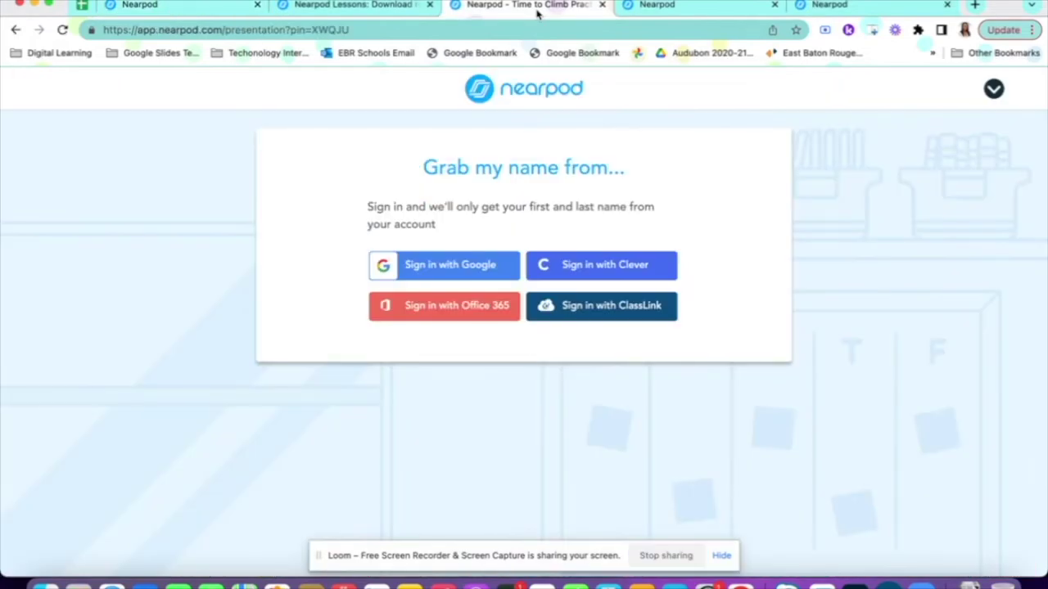
pyautogui.click(363, 7)
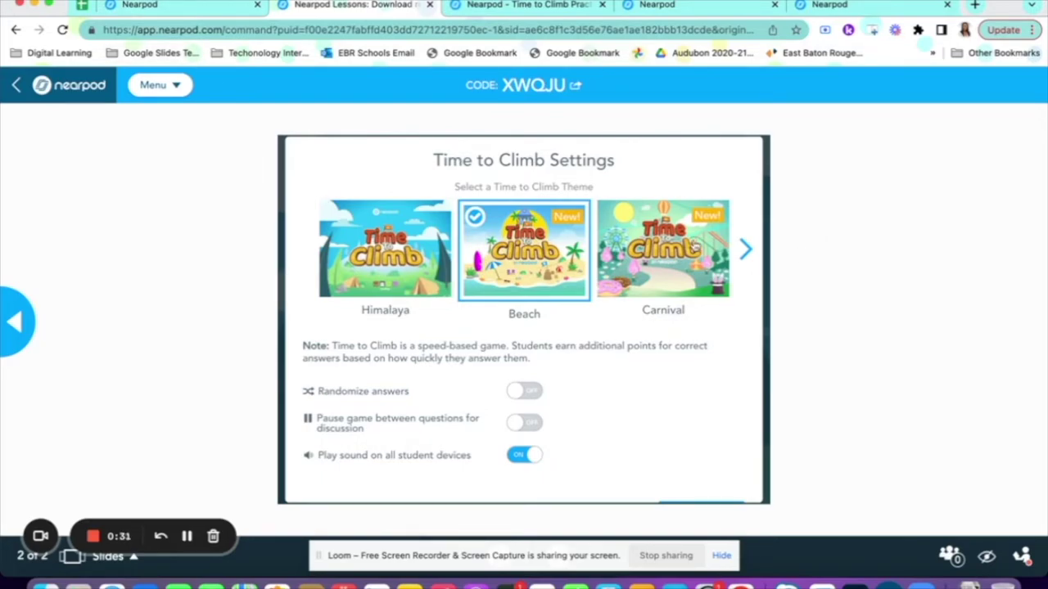
# - Browse the Time to Climb themes, choose Carnival, and turn on Randomize answers
pyautogui.click(745, 250)
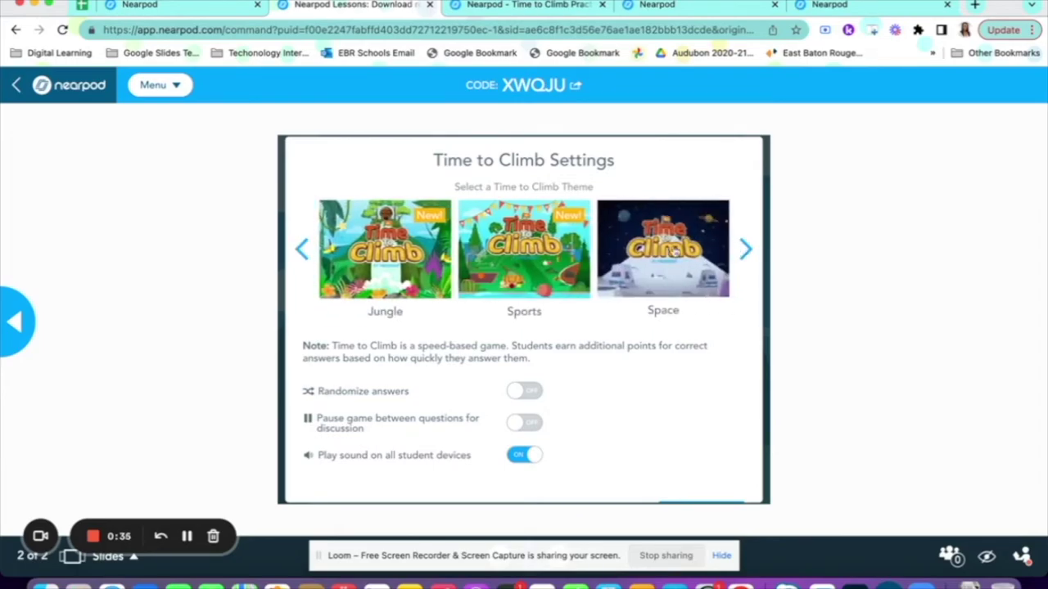
pyautogui.click(302, 255)
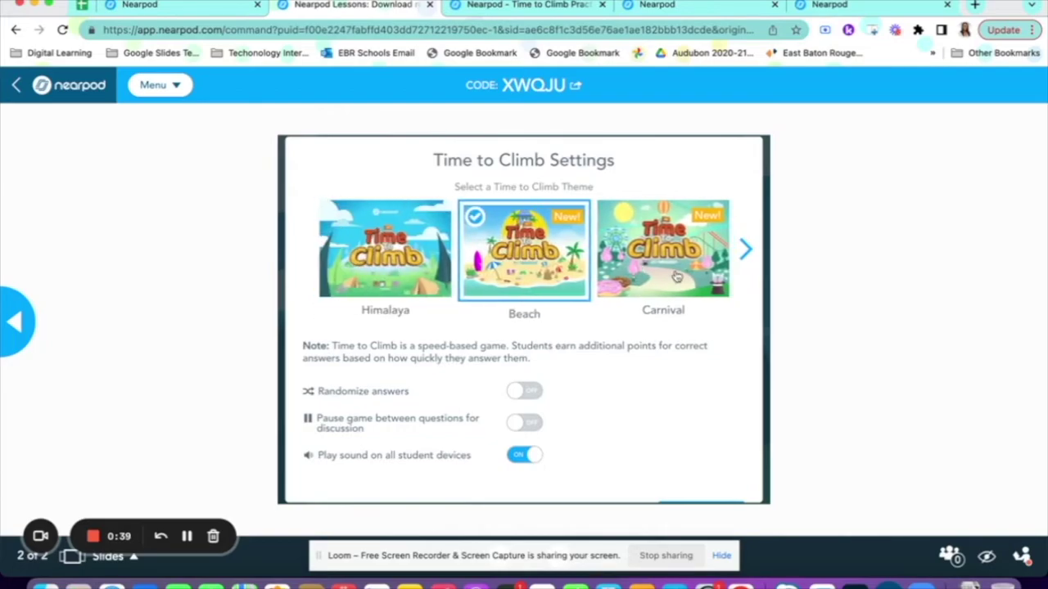
pyautogui.click(686, 279)
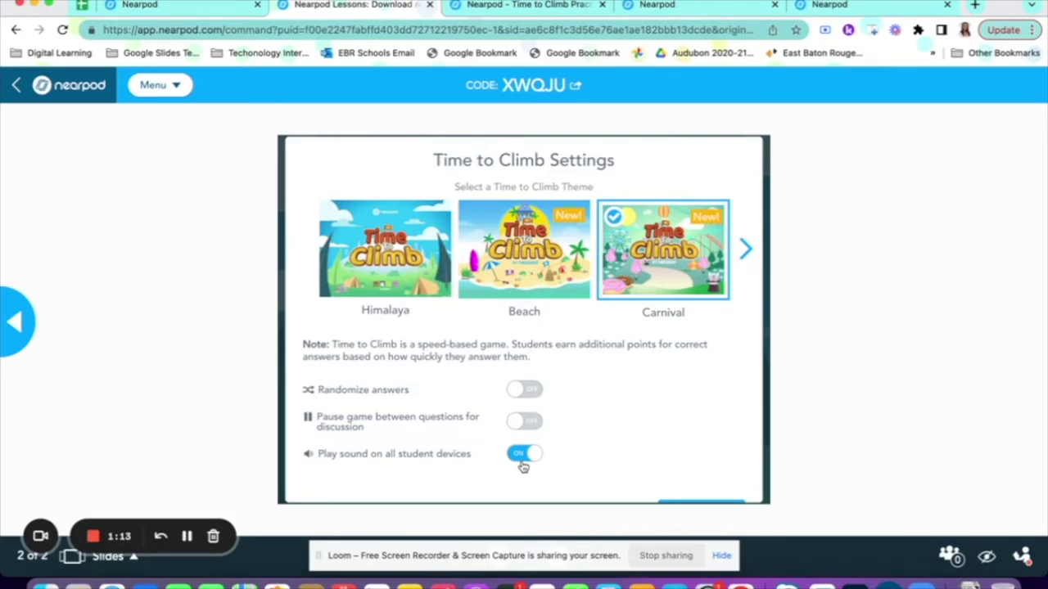
pyautogui.click(532, 395)
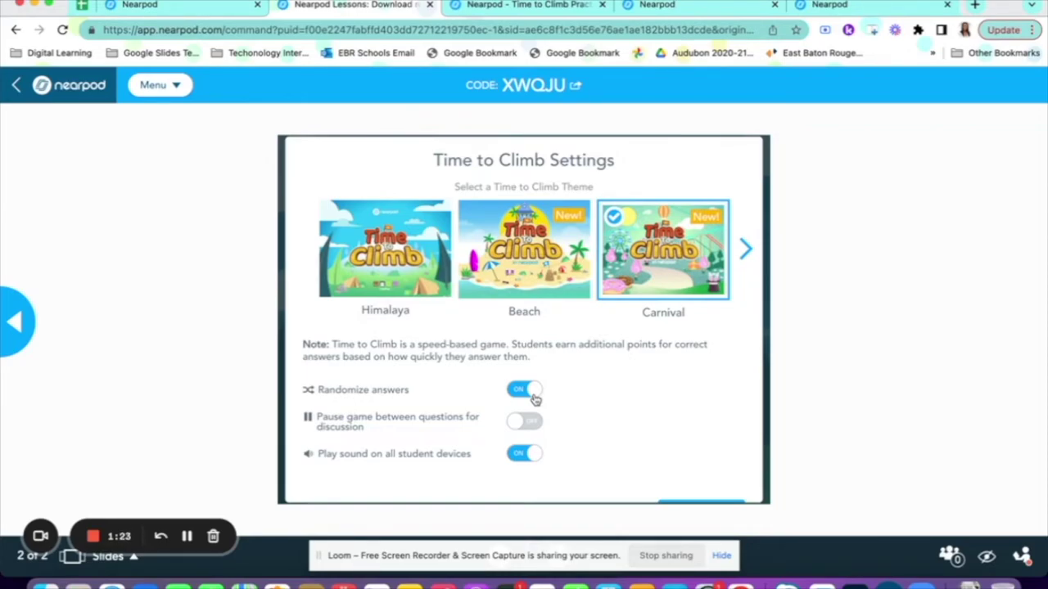
# - Confirm the Time to Climb settings and join the game as a student through Google sign-in, keeping the preselected cookie character
pyautogui.scroll(-1, 585, 330)
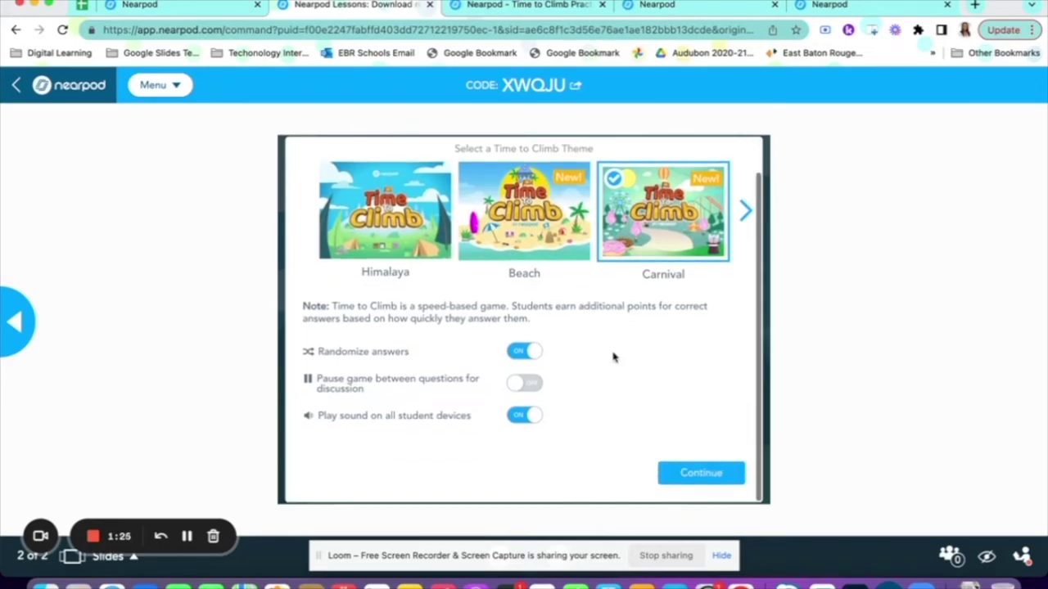
pyautogui.click(704, 475)
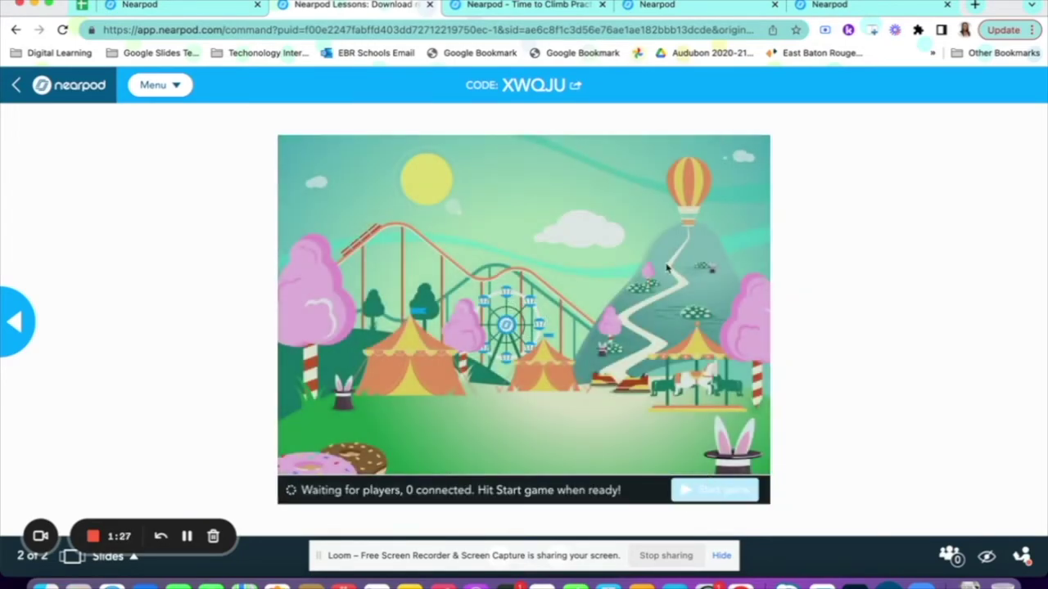
pyautogui.click(542, 6)
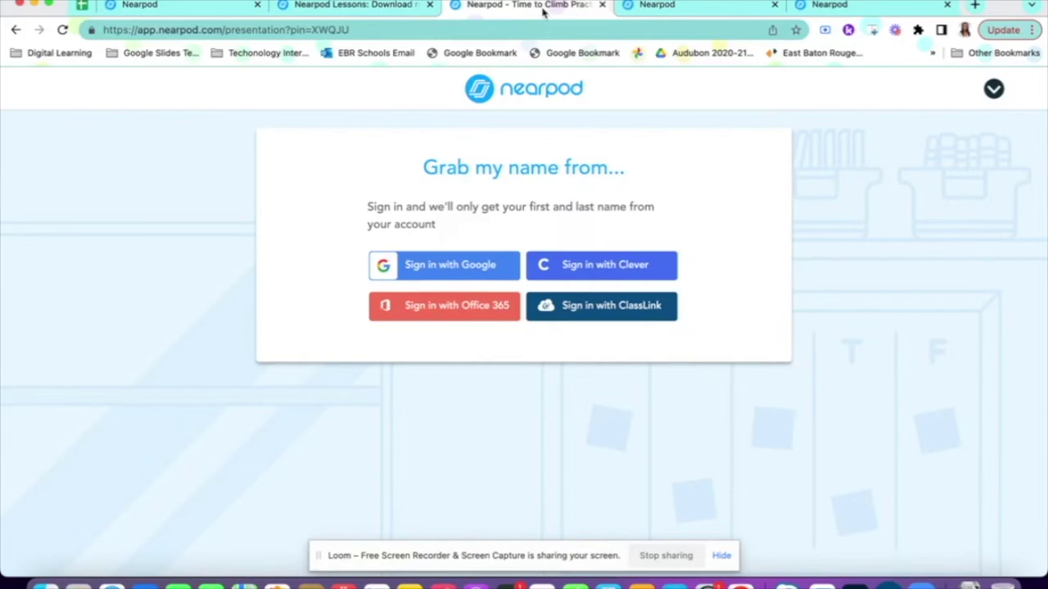
pyautogui.click(451, 267)
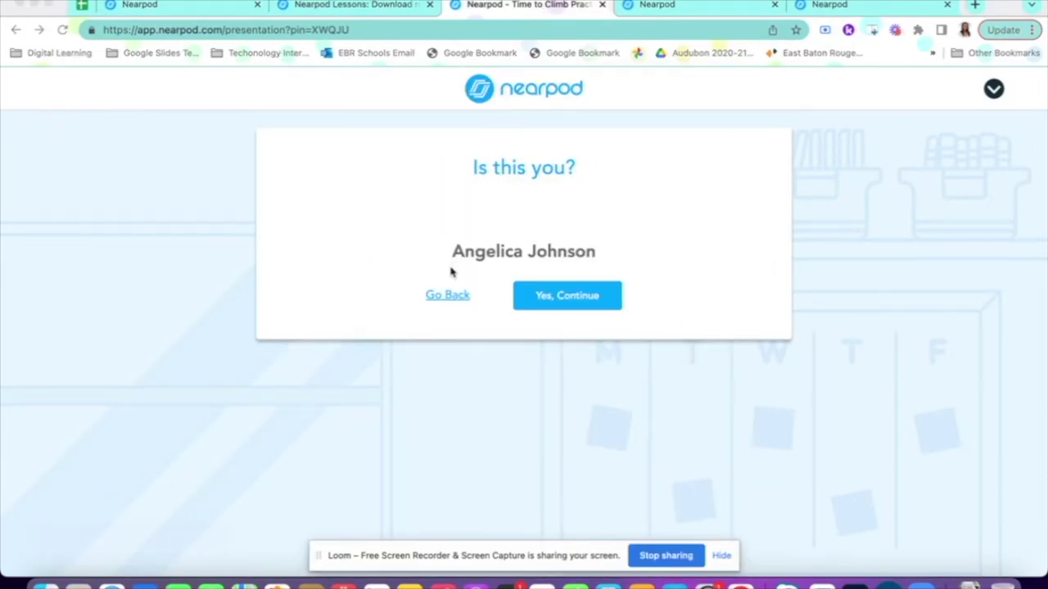
pyautogui.click(569, 297)
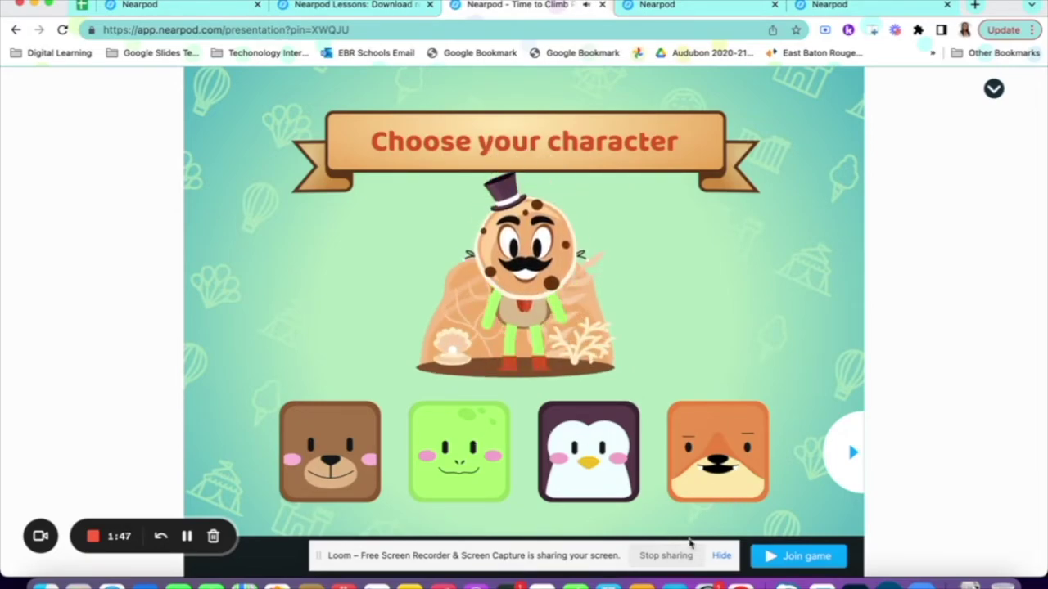
pyautogui.click(798, 556)
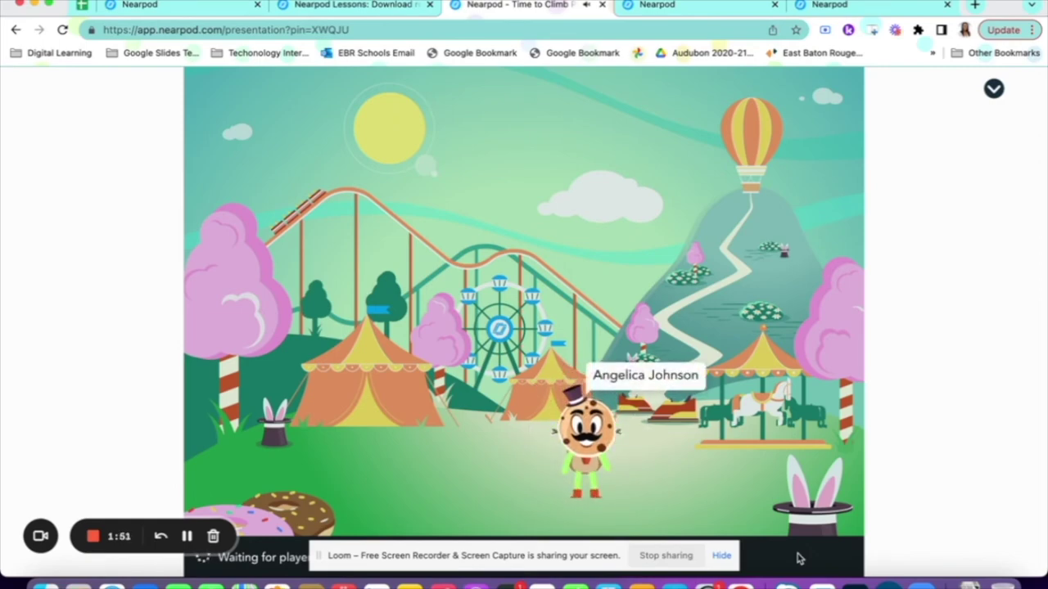
# - Return to the teacher's session view, check the joined player's name, and start the game
pyautogui.click(212, 8)
pyautogui.click(724, 7)
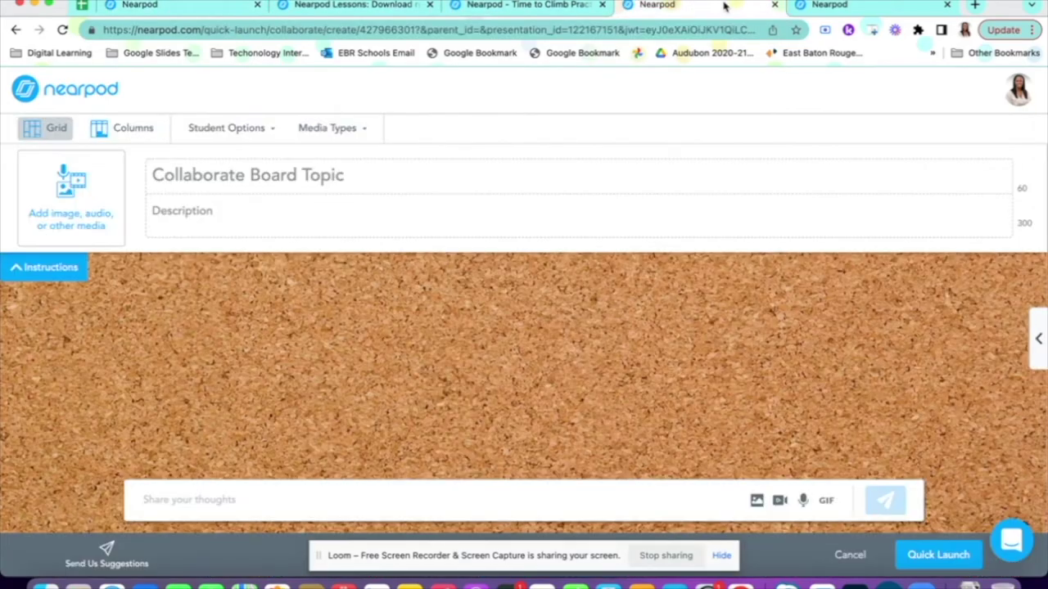
pyautogui.click(370, 6)
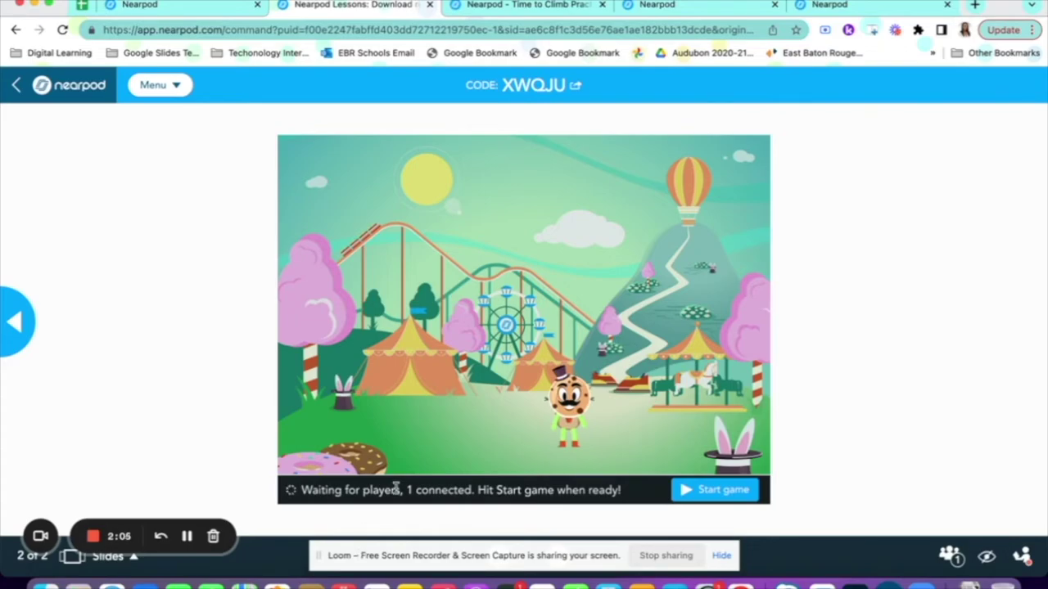
pyautogui.moveTo(569, 398)
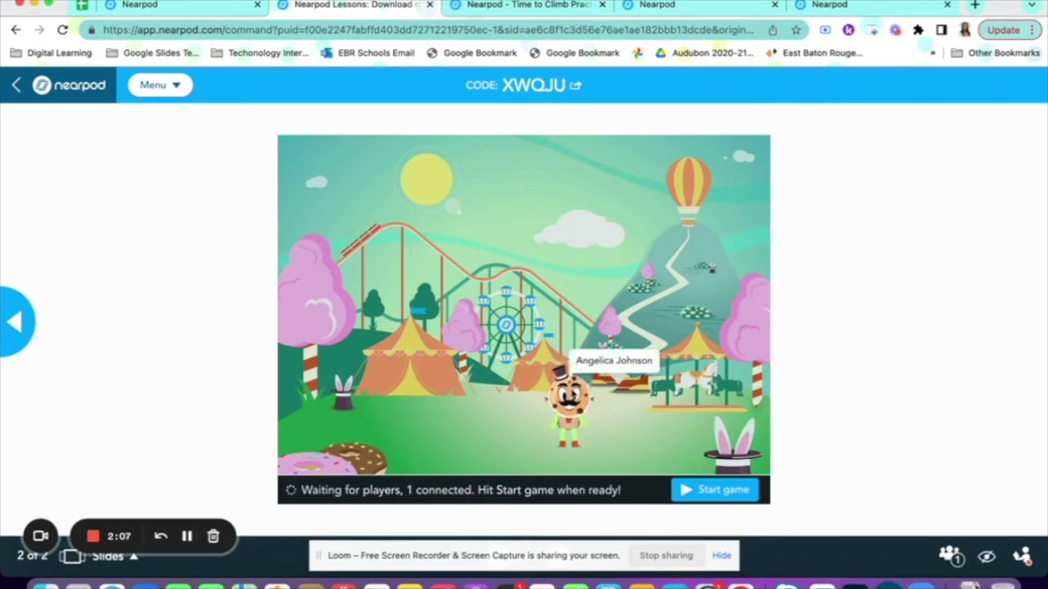
pyautogui.click(711, 490)
# - Answer the five quiz questions in the student view with PDC, black, one day, water and dogs out
pyautogui.click(479, 5)
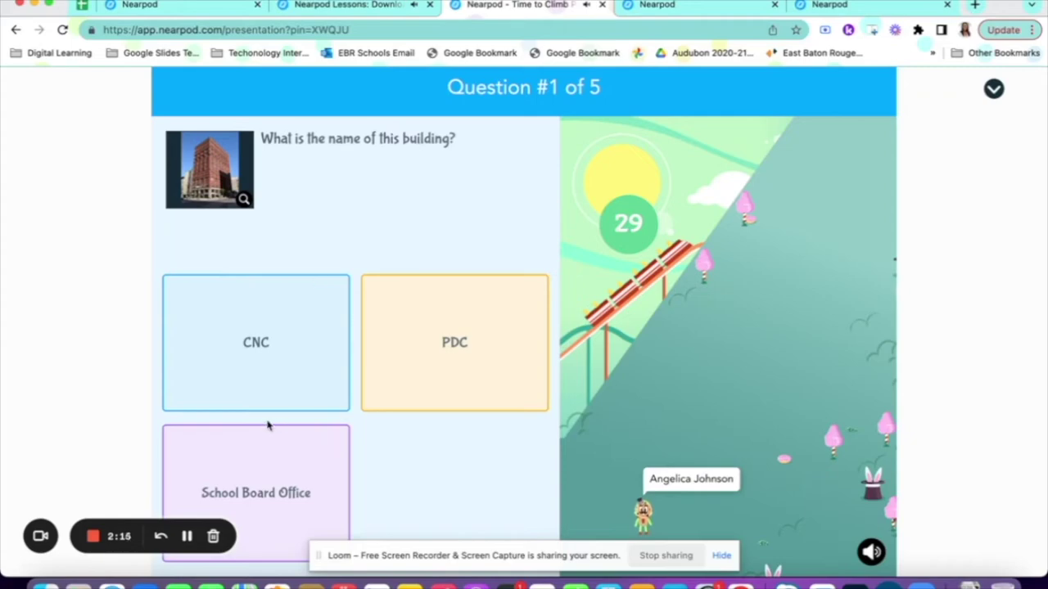
pyautogui.click(517, 404)
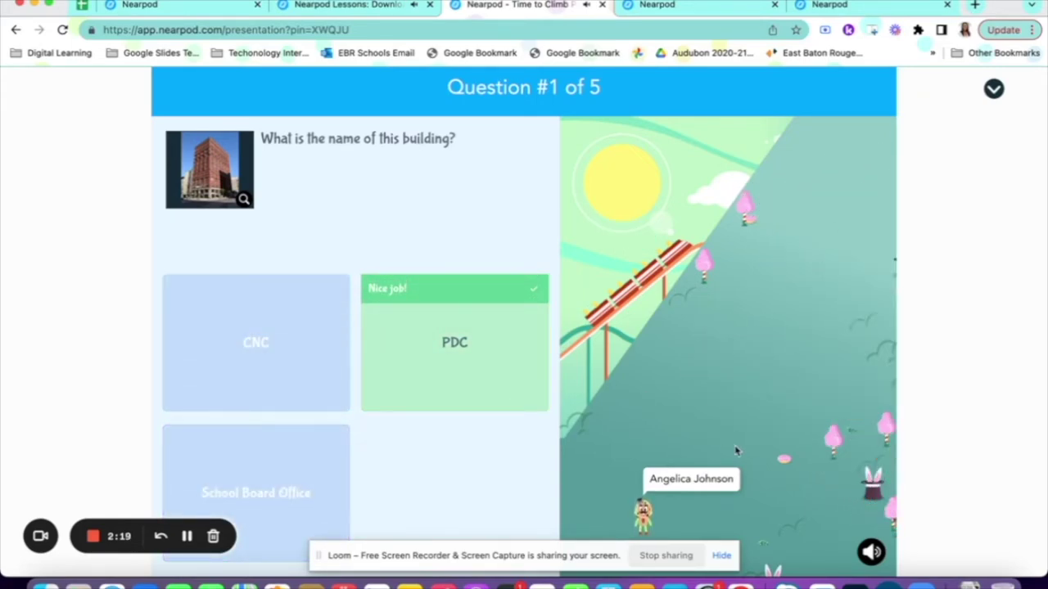
pyautogui.moveTo(868, 553)
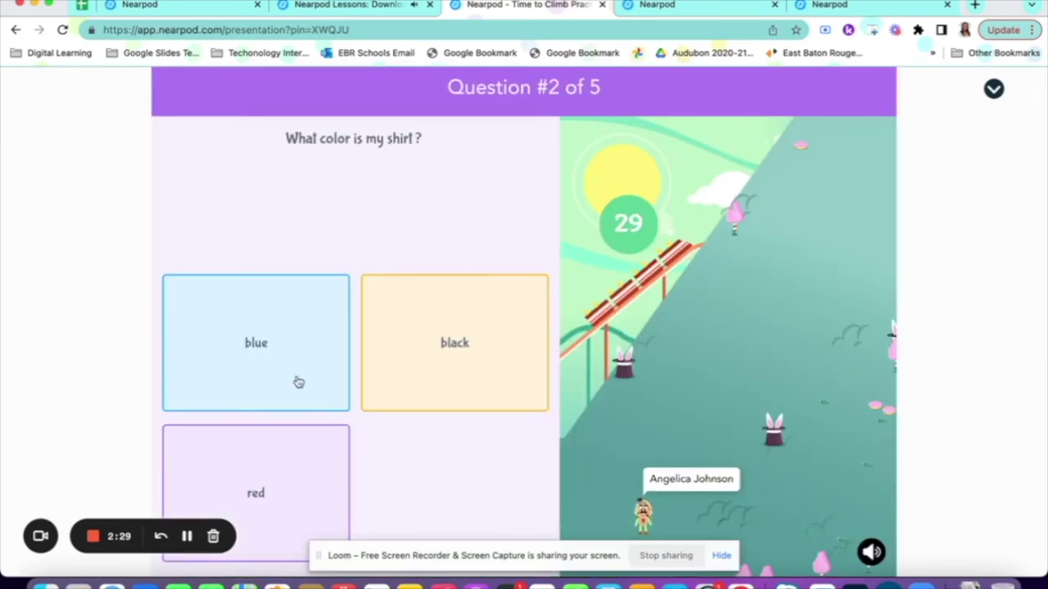
pyautogui.click(407, 368)
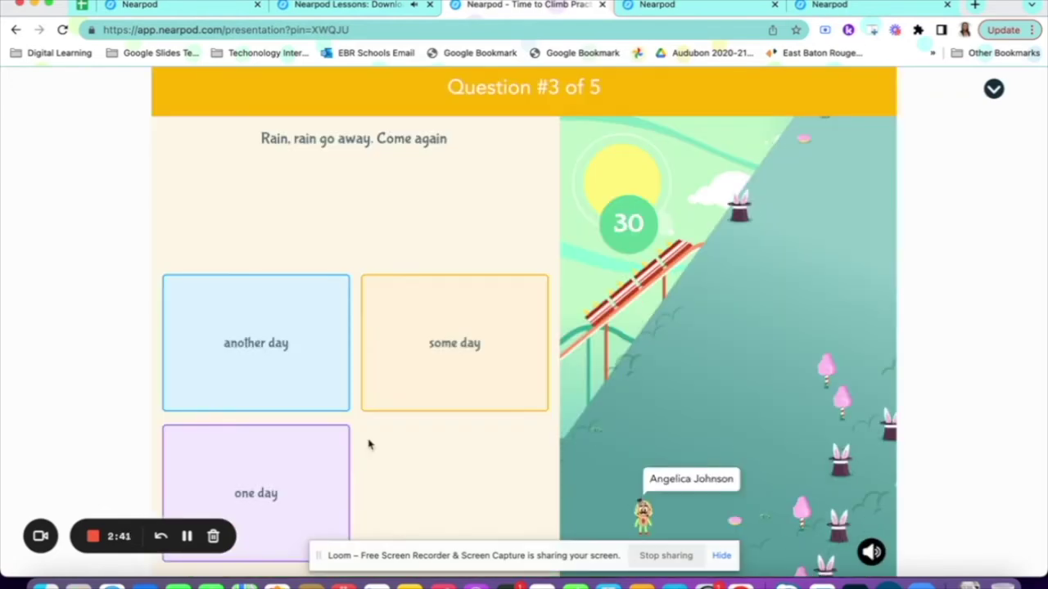
pyautogui.click(286, 484)
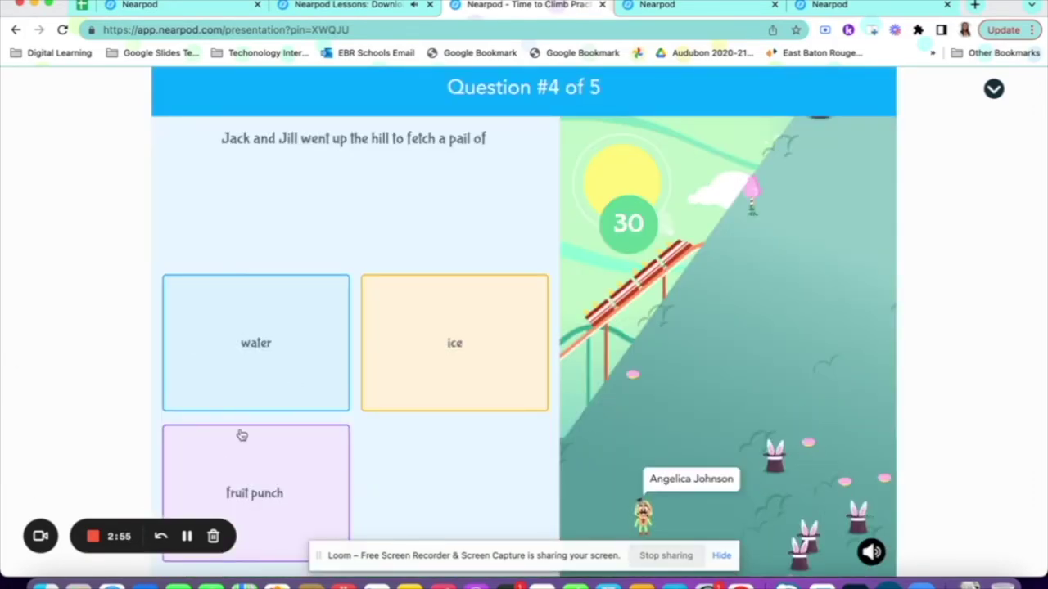
pyautogui.click(303, 348)
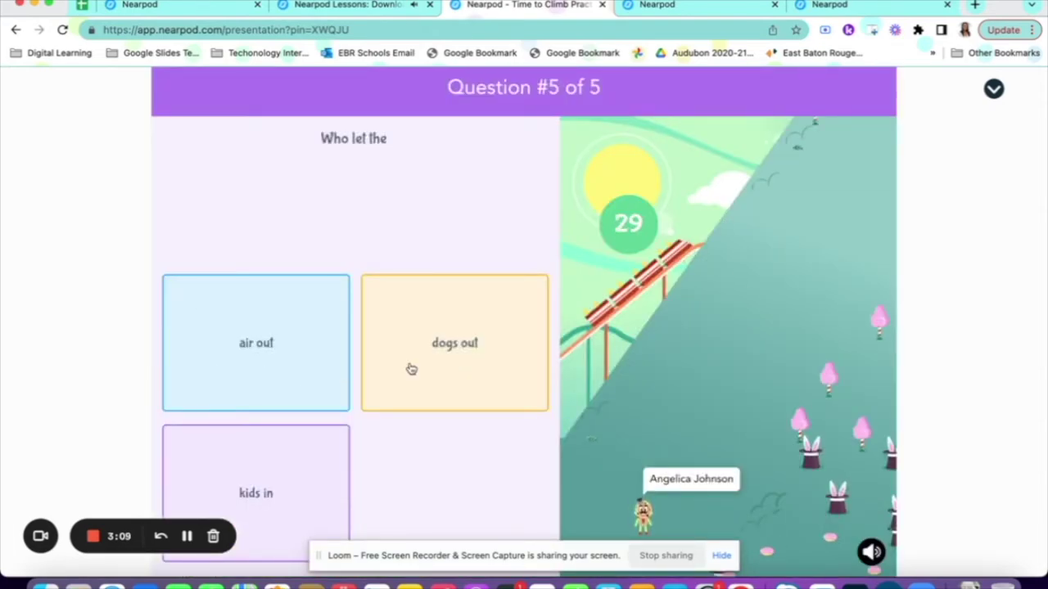
pyautogui.click(411, 369)
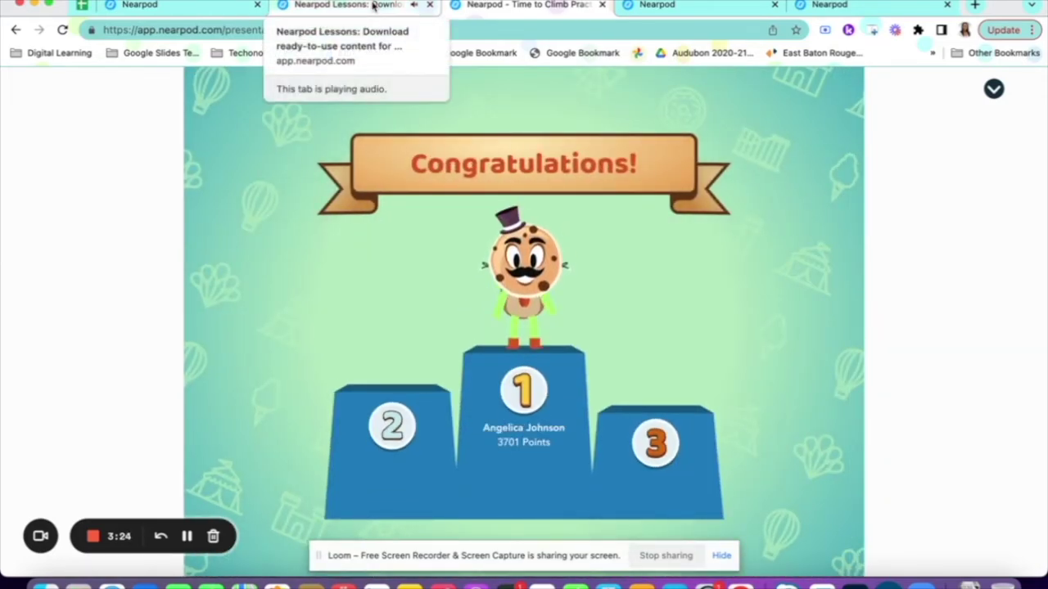
# - End the live session for all students from the teacher's leaderboard view and close the student page
pyautogui.click(372, 6)
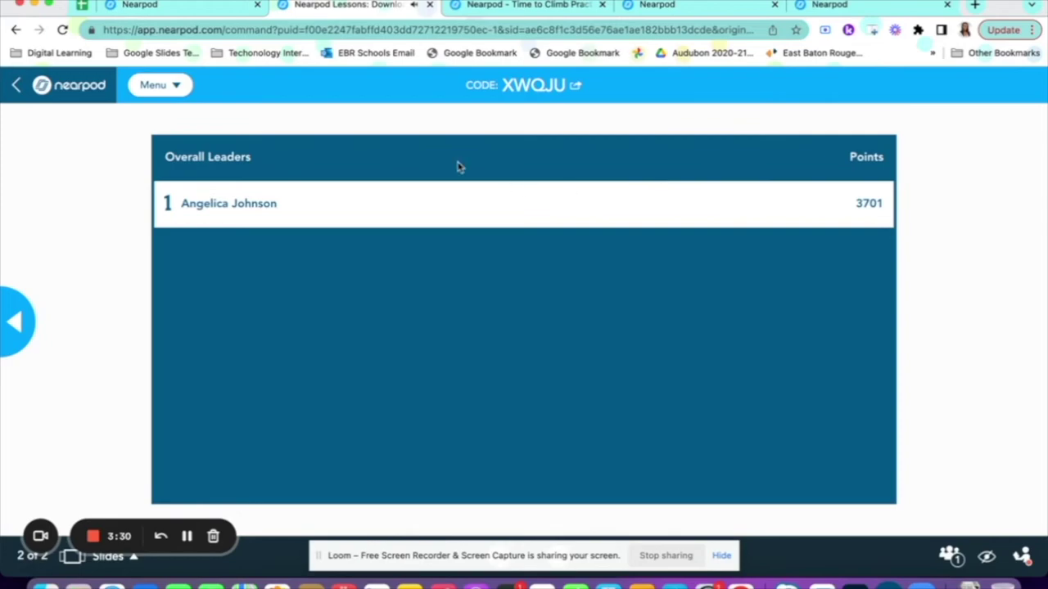
pyautogui.click(188, 88)
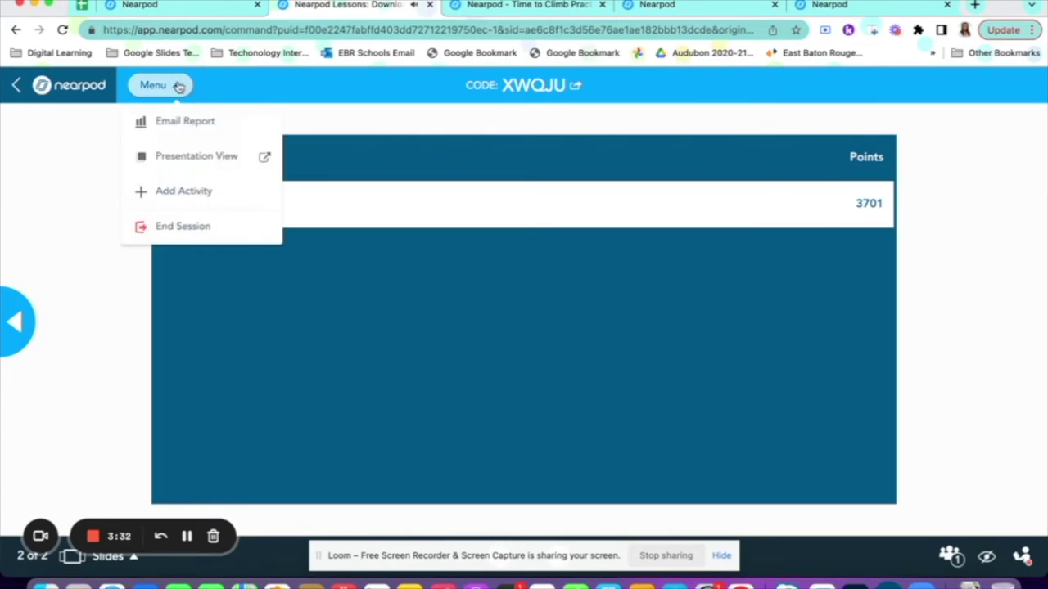
pyautogui.click(188, 239)
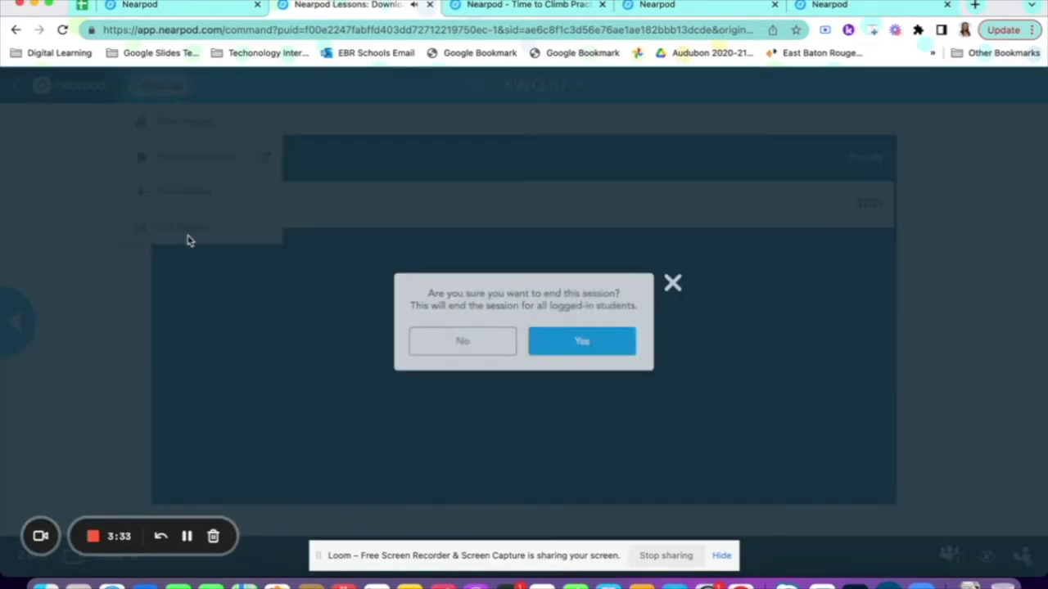
pyautogui.click(599, 342)
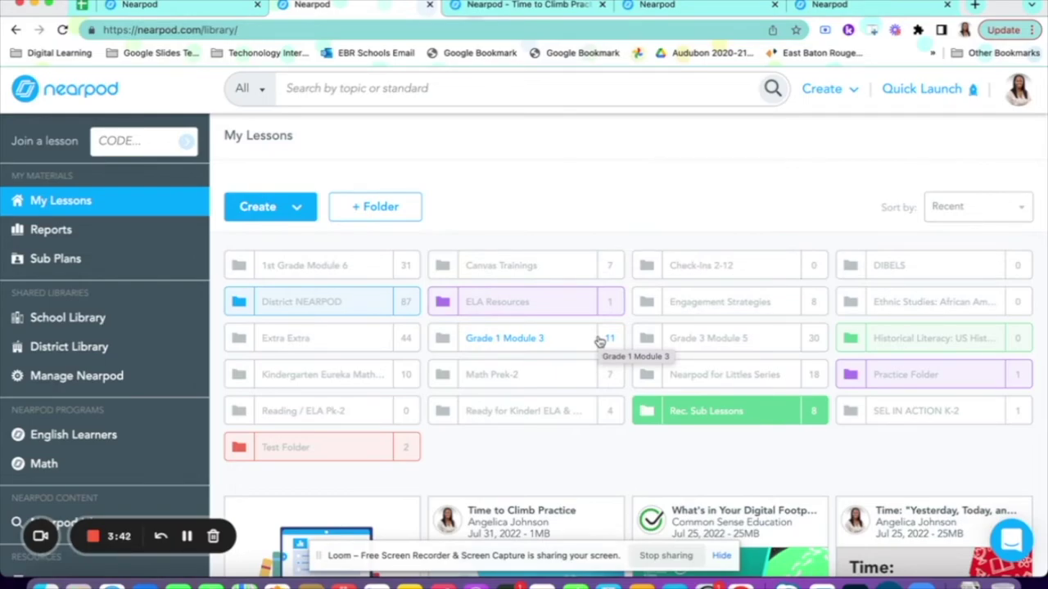
pyautogui.click(603, 5)
# - Switch the Collaborate Board to the Columns layout and rename its first column Know
pyautogui.click(479, 7)
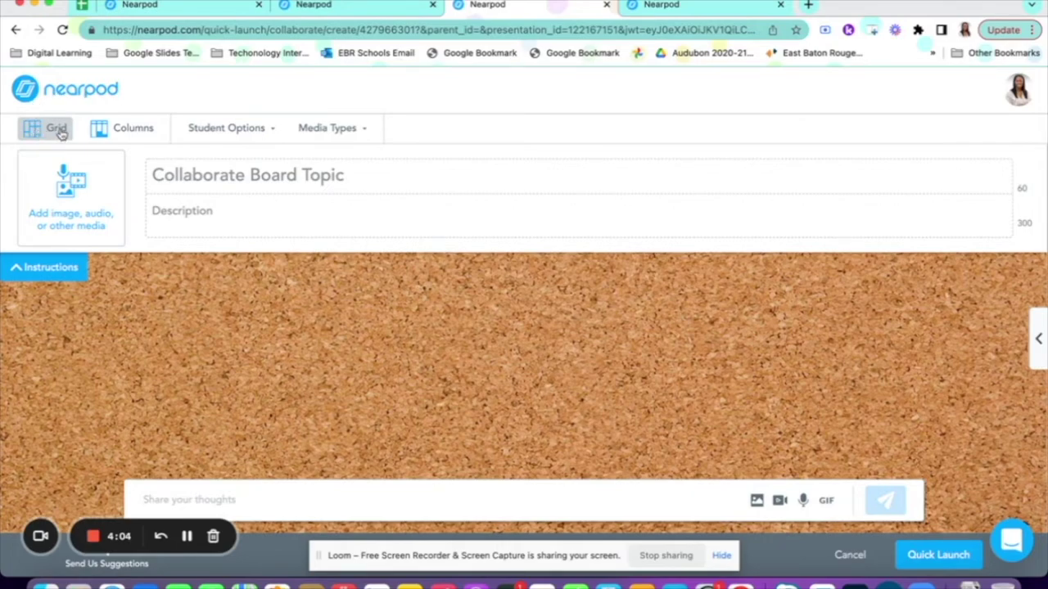
pyautogui.click(128, 131)
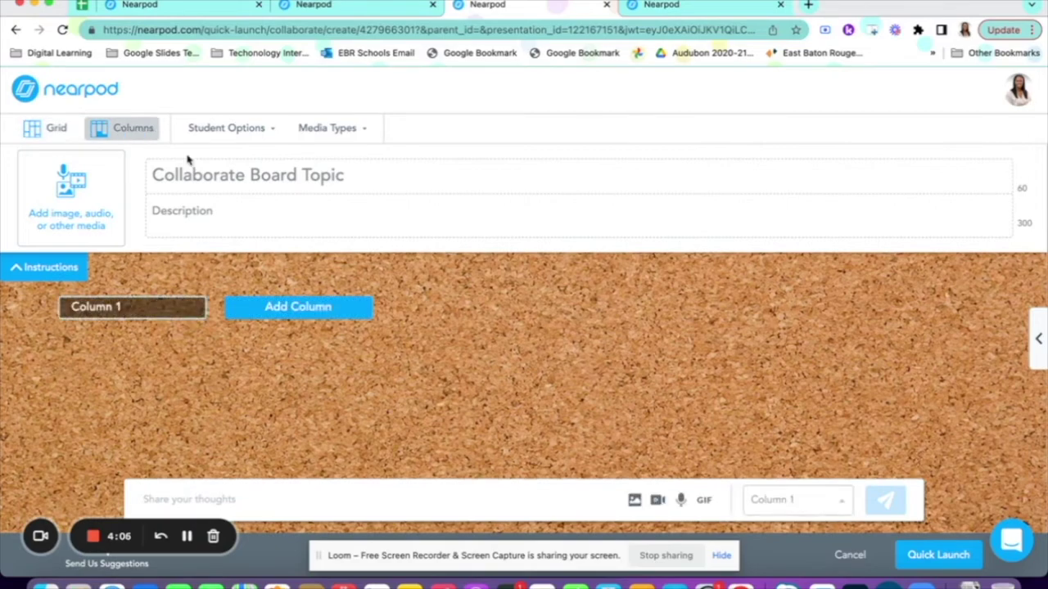
pyautogui.click(133, 307)
pyautogui.press('BackSpace')
pyautogui.press('BackSpace')
pyautogui.press('BackSpace')
pyautogui.press('BackSpace')
pyautogui.press('BackSpace')
pyautogui.press('BackSpace')
pyautogui.press('BackSpace')
pyautogui.press('BackSpace')
pyautogui.write('Know')
# - Add two more columns to the board and name them Want and Learn
pyautogui.click(304, 308)
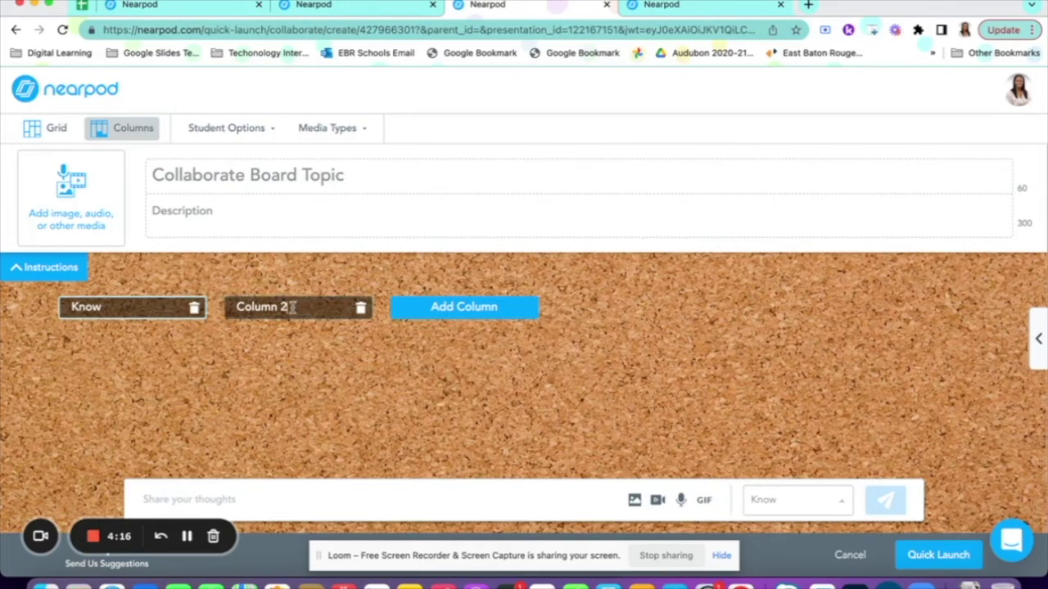
pyautogui.moveTo(286, 307); pyautogui.dragTo(172, 299)
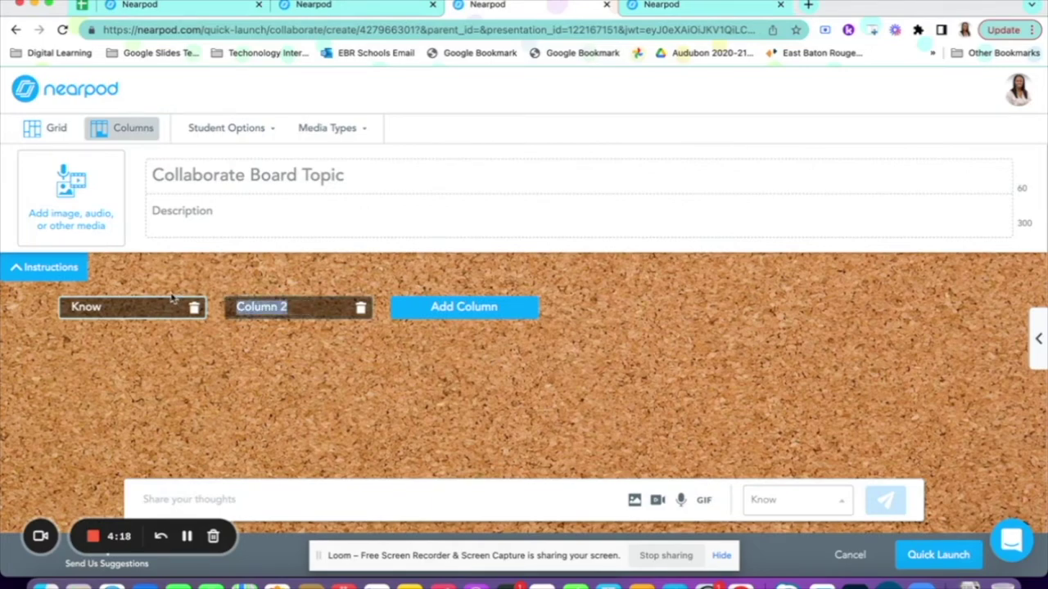
pyautogui.write('Want')
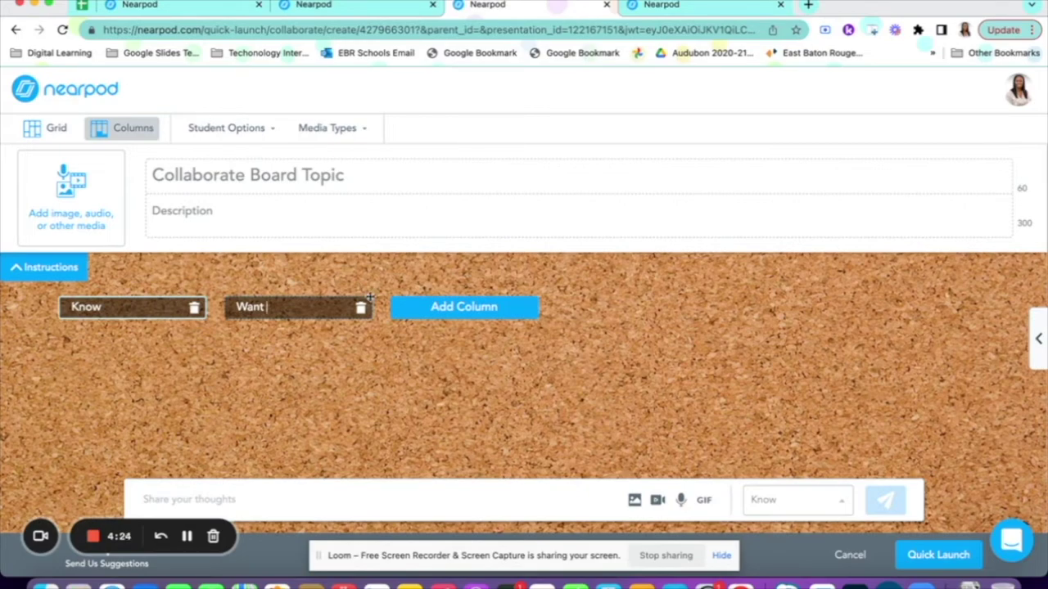
pyautogui.click(453, 311)
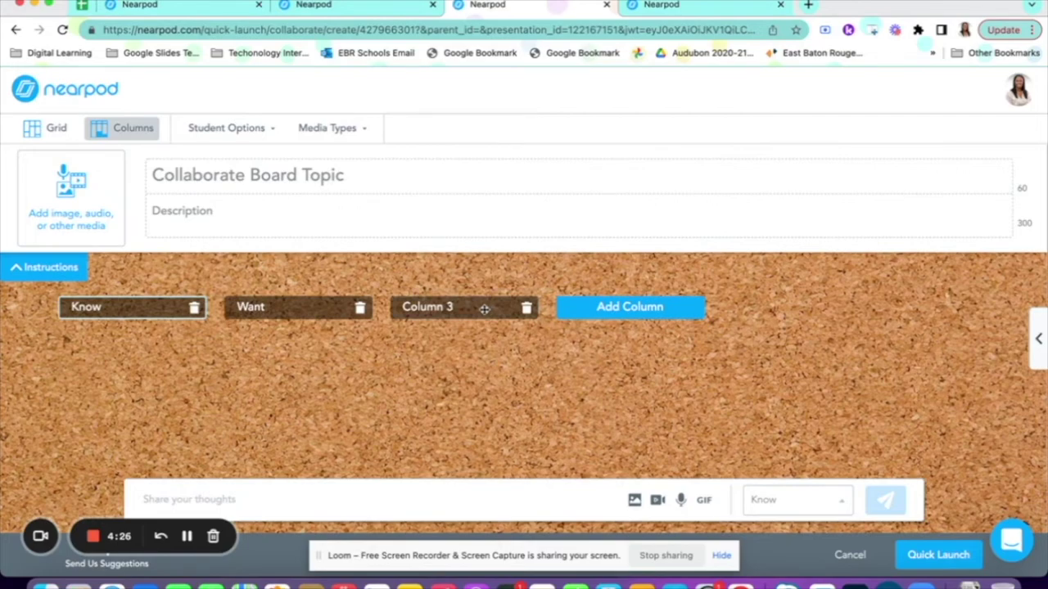
pyautogui.moveTo(461, 306); pyautogui.dragTo(381, 301)
pyautogui.write('Learn')
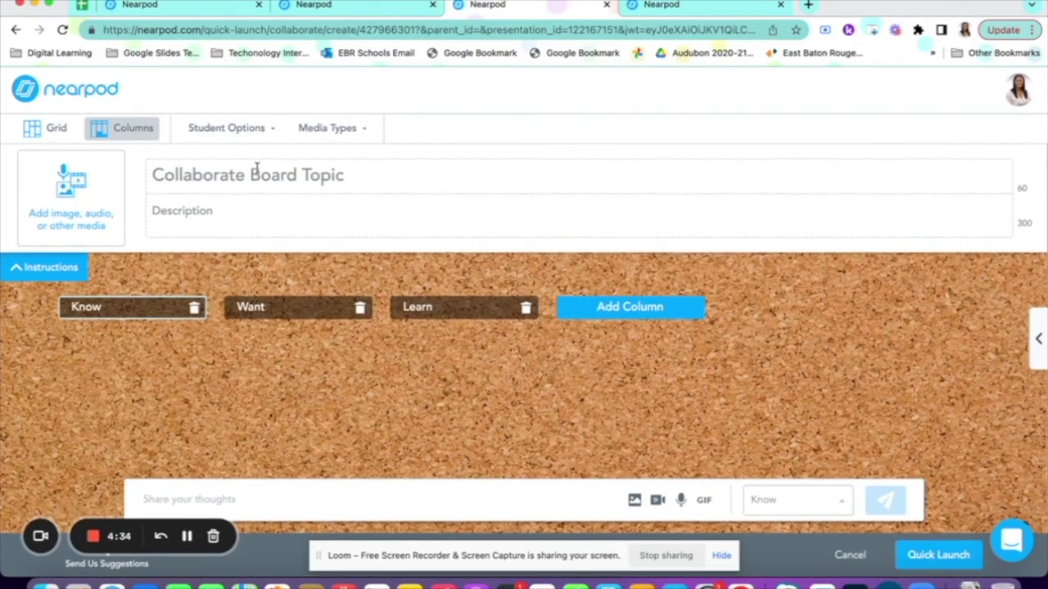
# - Review the board's student options and switch Approve student comments on and back off
pyautogui.click(270, 133)
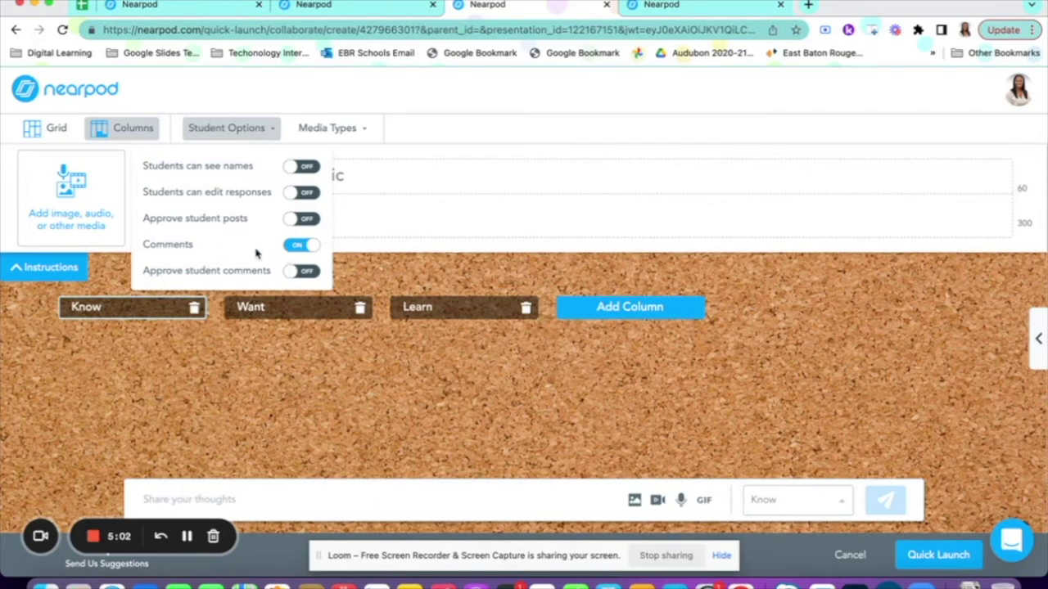
pyautogui.click(317, 276)
pyautogui.click(315, 275)
# - Turn off GIFs, Record Audio, Videos and Images as media types for the board
pyautogui.click(362, 136)
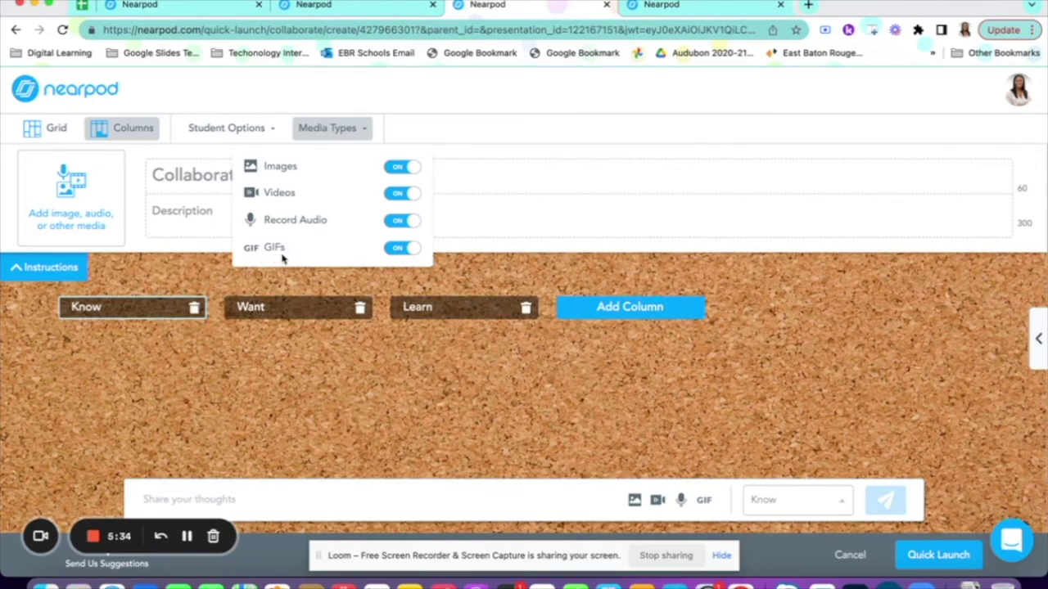
pyautogui.click(399, 248)
pyautogui.click(396, 221)
pyautogui.click(400, 193)
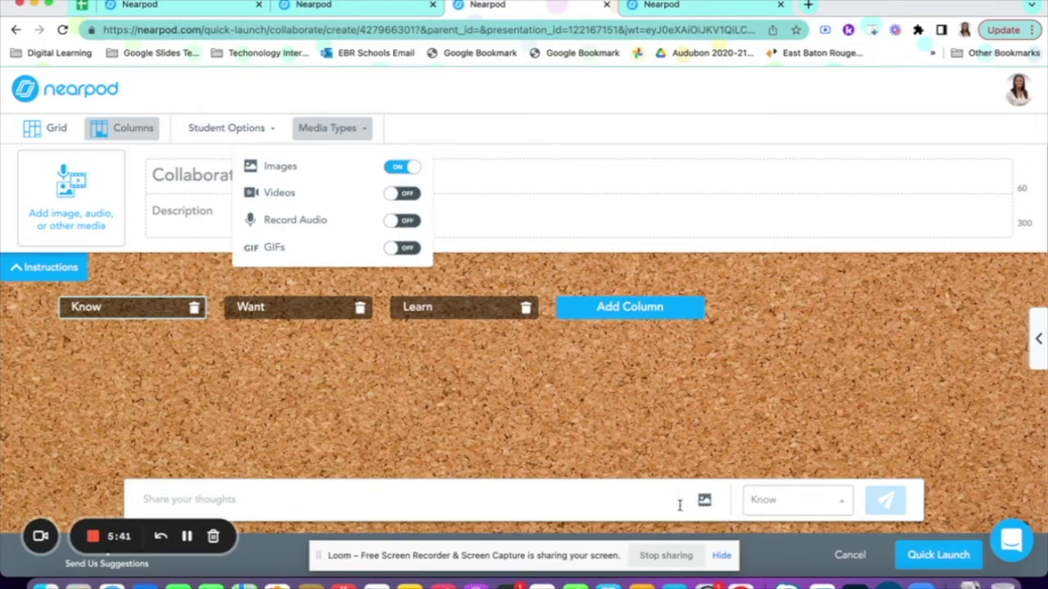
pyautogui.click(396, 172)
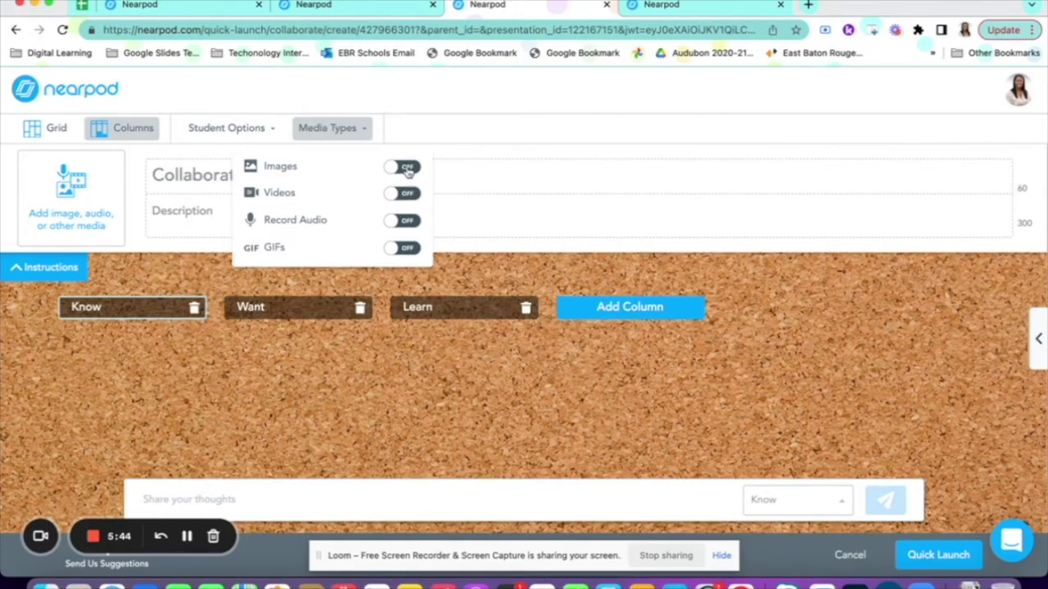
# - Turn the Images, Videos, Record Audio and GIFs media types back on
pyautogui.click(406, 168)
pyautogui.click(407, 194)
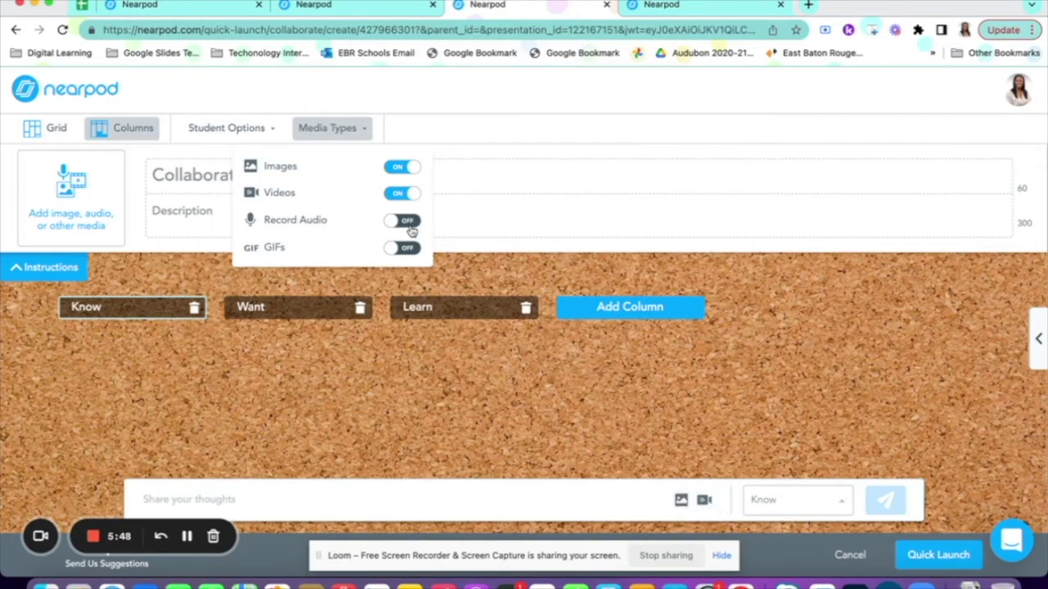
pyautogui.click(407, 223)
pyautogui.click(406, 248)
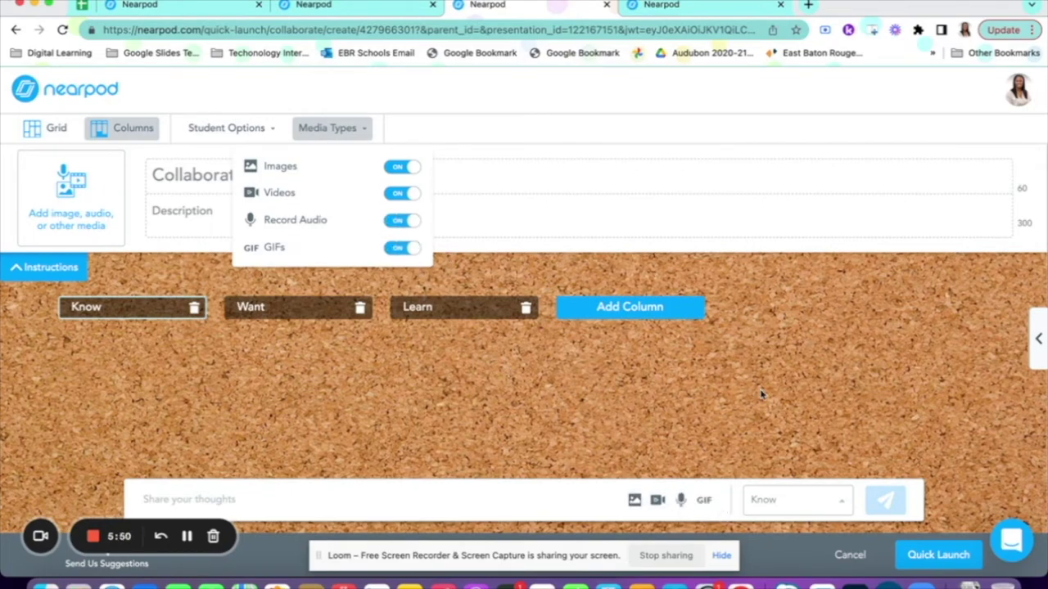
# - Post "butterflies flight patterns" as a teacher note in the Know column of the Collaborate Board
pyautogui.click(279, 501)
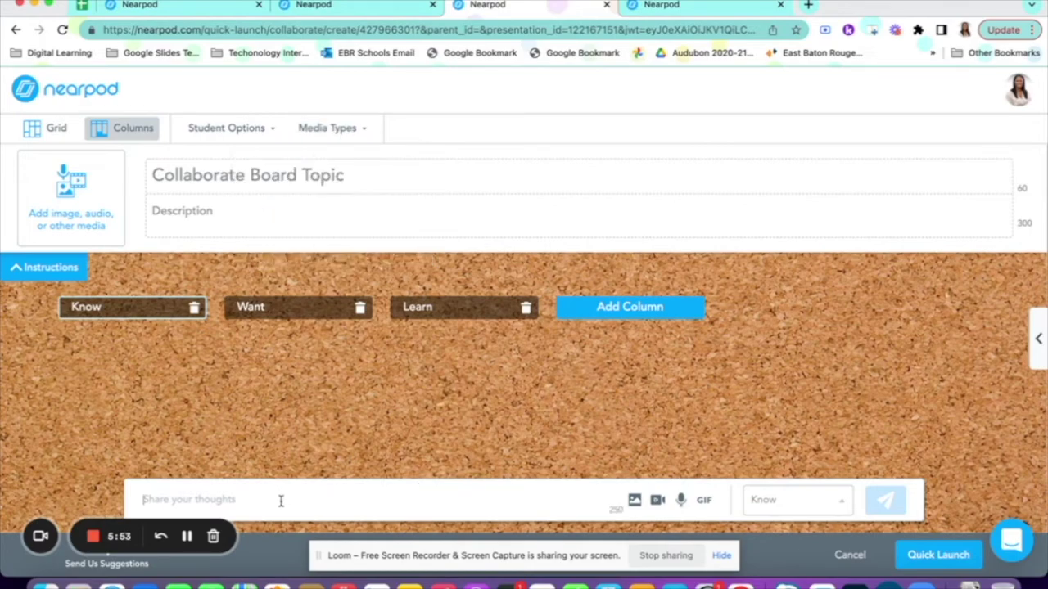
pyautogui.click(793, 501)
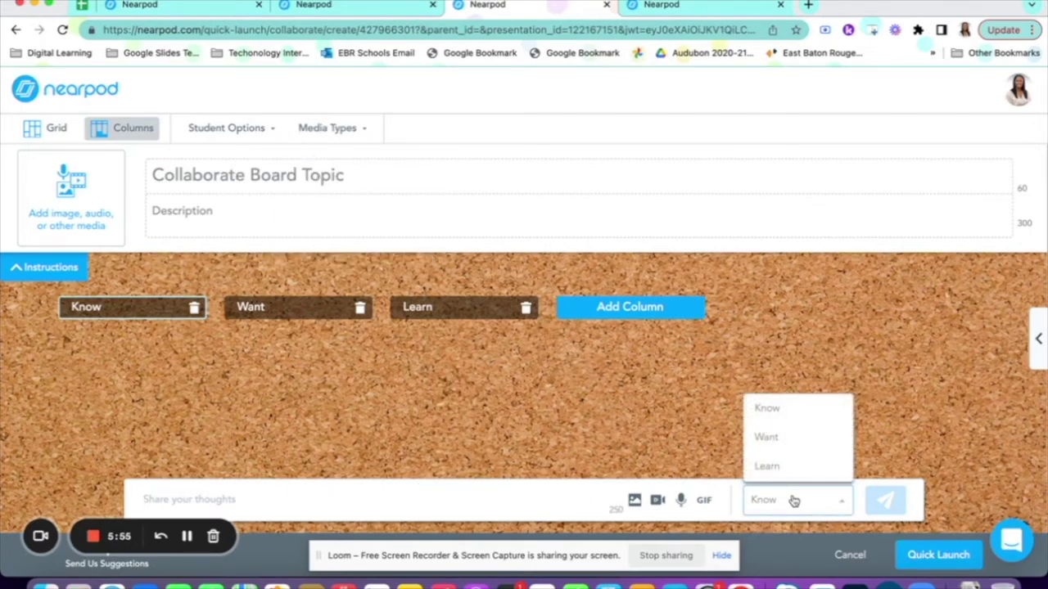
pyautogui.click(776, 418)
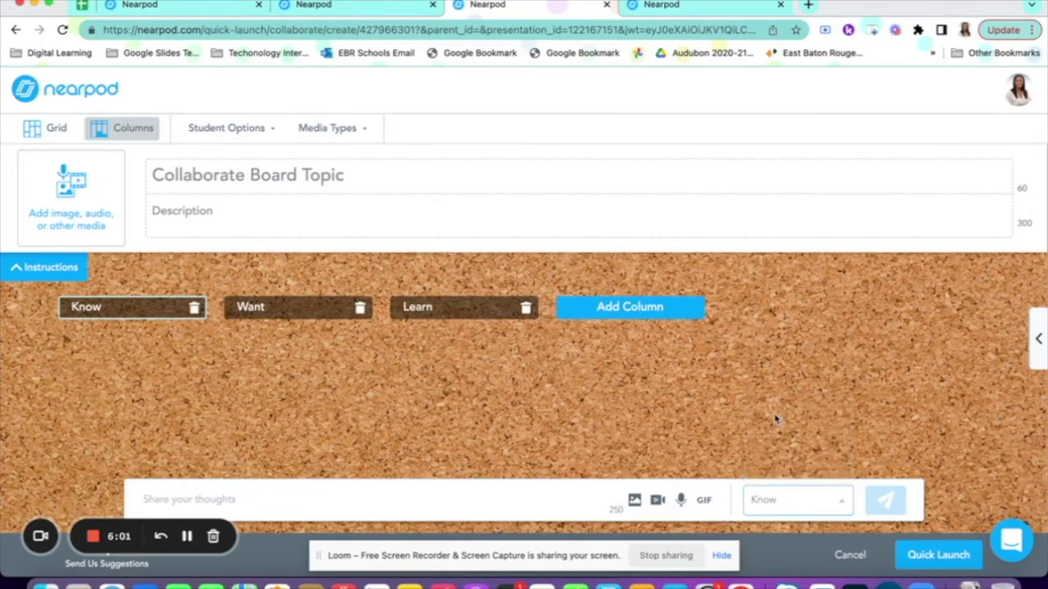
pyautogui.click(440, 498)
pyautogui.write('butterflies')
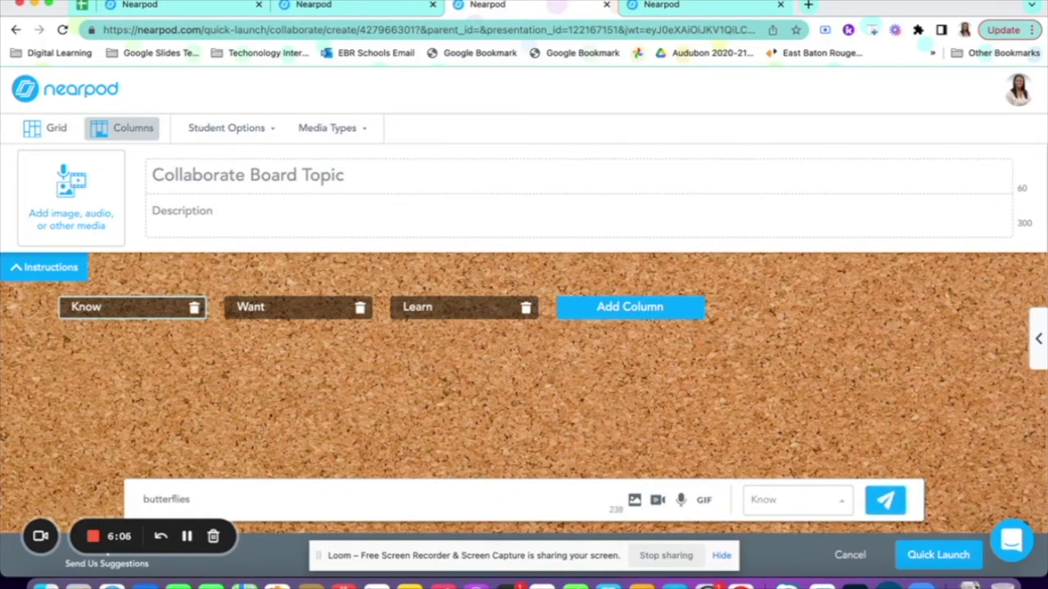
pyautogui.write(' flight patterns')
pyautogui.click(905, 503)
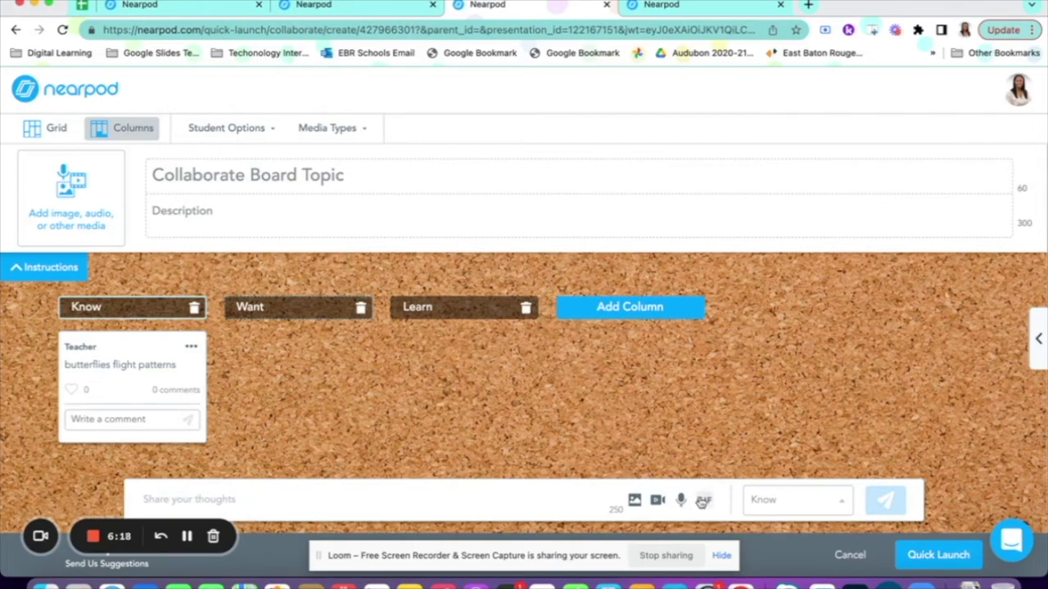
# - Post "what makes butterflies happy" as a teacher note in the Want column
pyautogui.click(829, 502)
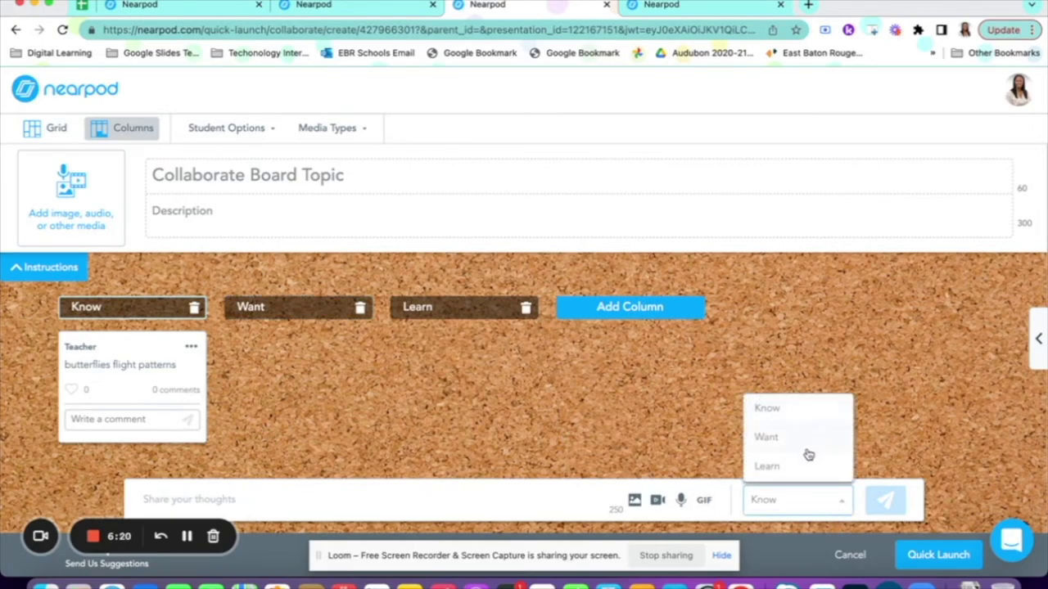
pyautogui.click(780, 443)
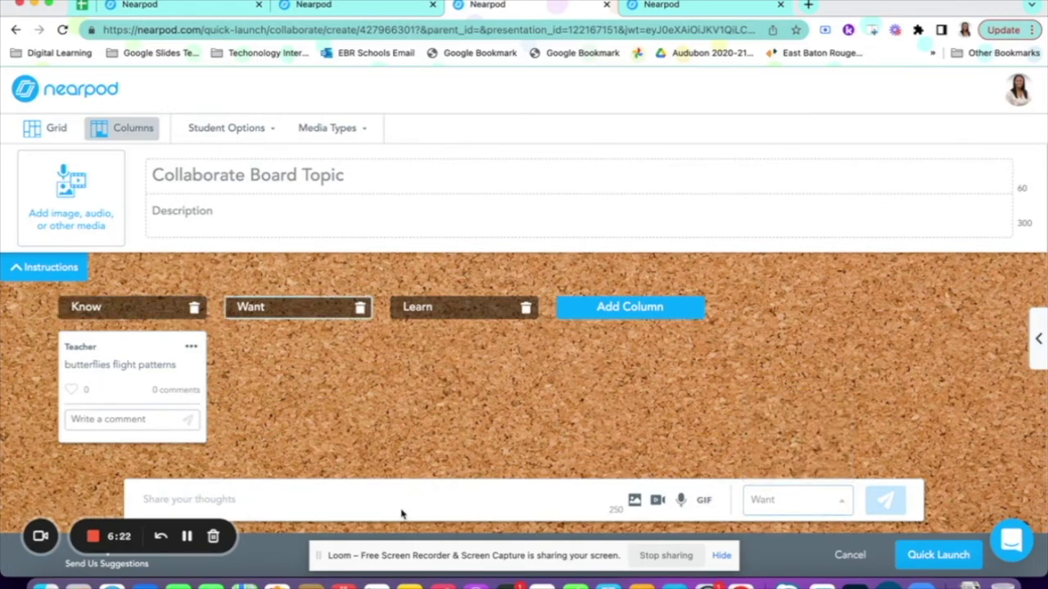
pyautogui.write('what makes butt')
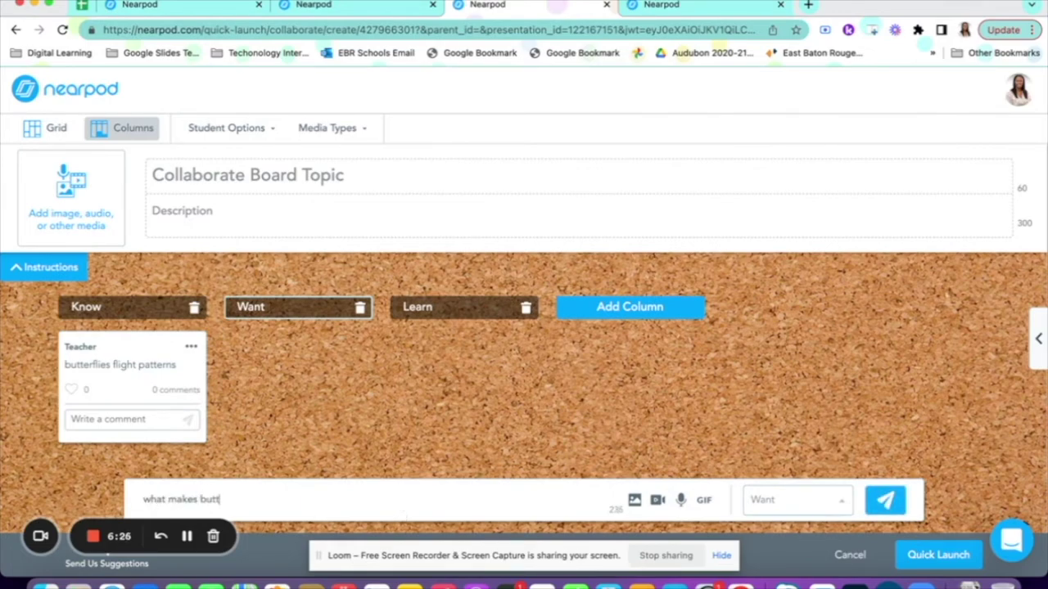
pyautogui.write('terflies happ')
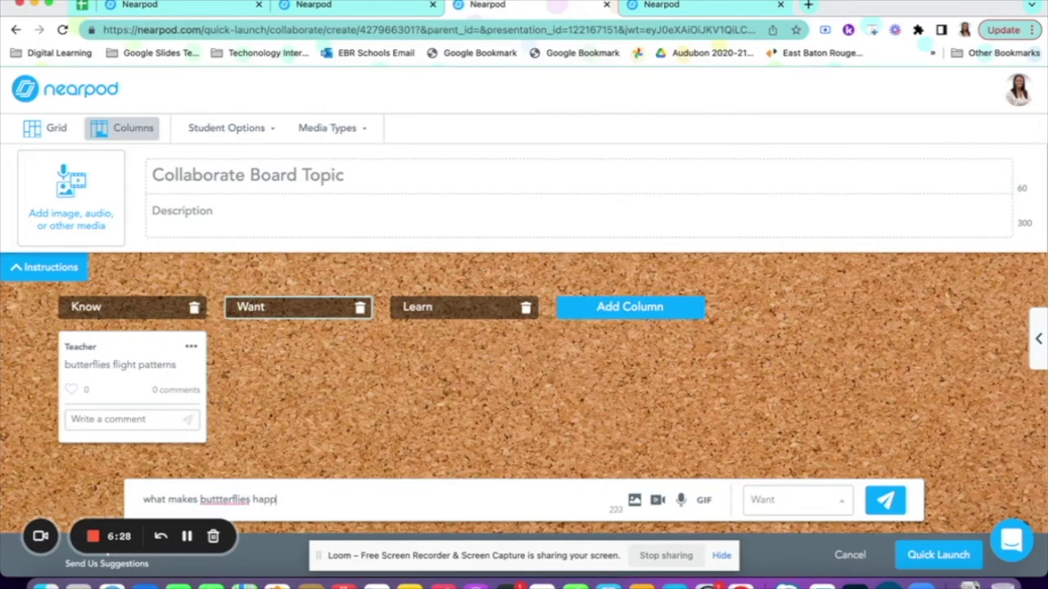
pyautogui.press('BackSpace')
pyautogui.press('BackSpace')
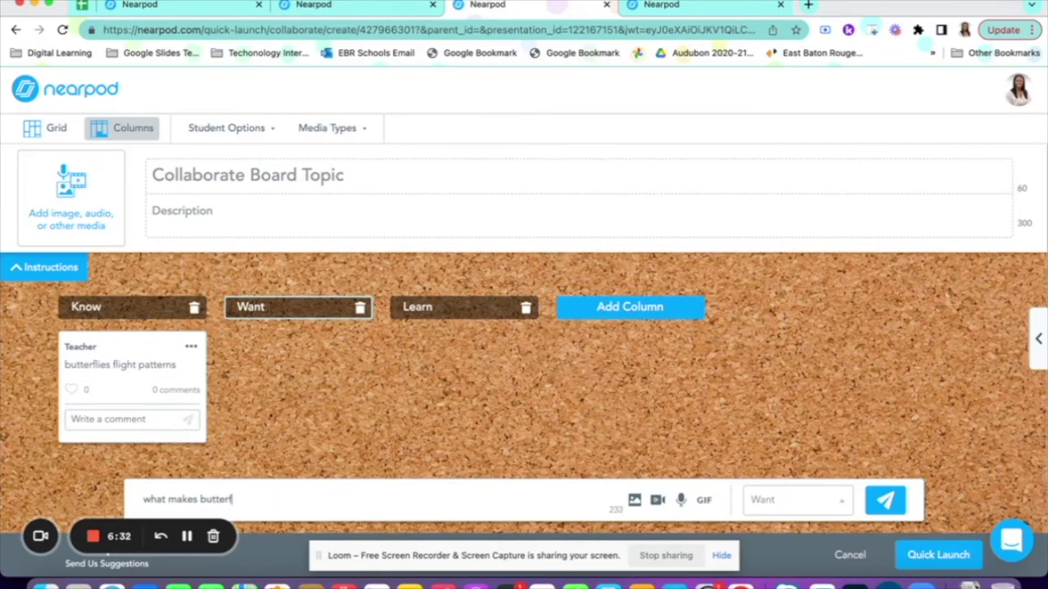
pyautogui.write('happy')
pyautogui.click(884, 501)
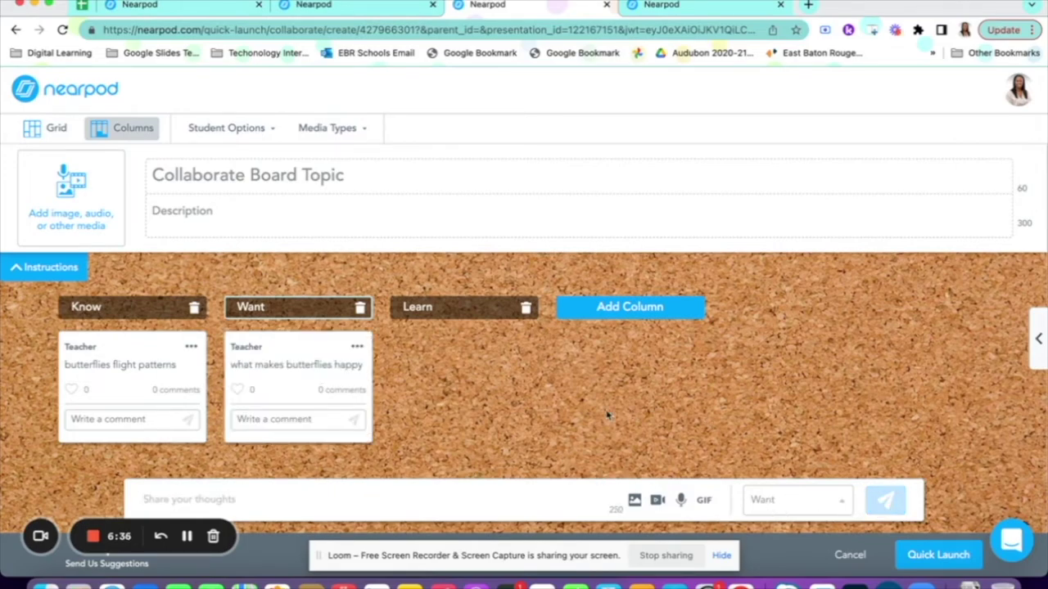
# - Post "i learned that ....." as a teacher note in the Learn column
pyautogui.click(804, 498)
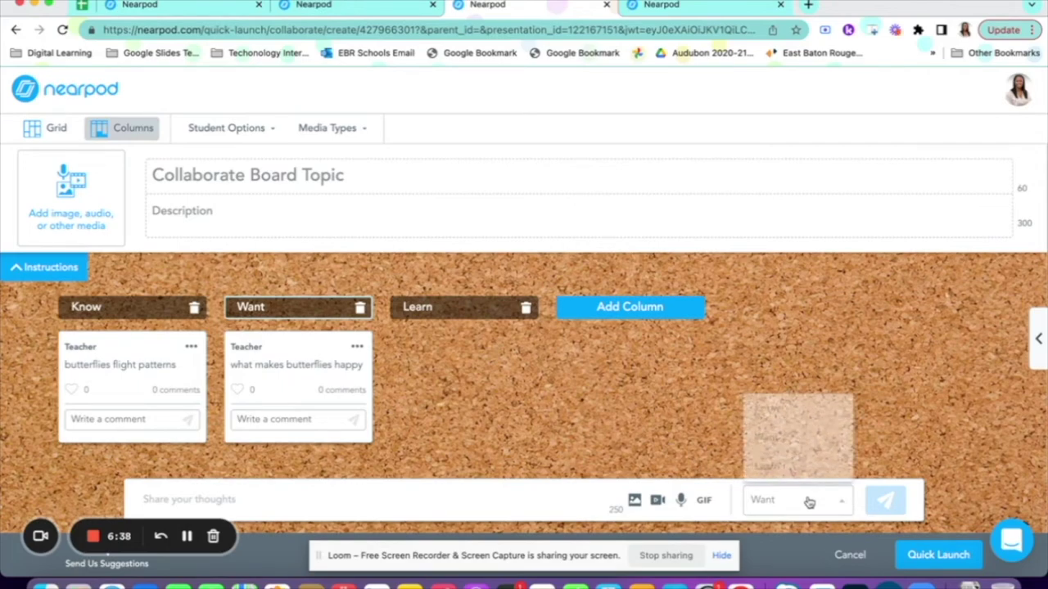
pyautogui.click(782, 471)
pyautogui.click(415, 498)
pyautogui.write('i learned that')
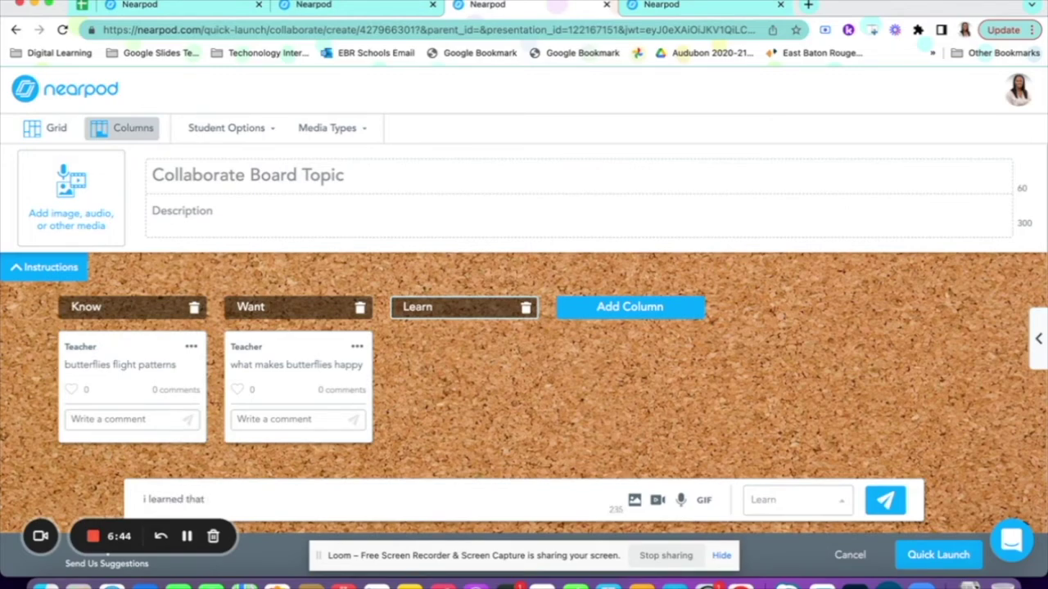
pyautogui.write(' .....')
pyautogui.click(888, 497)
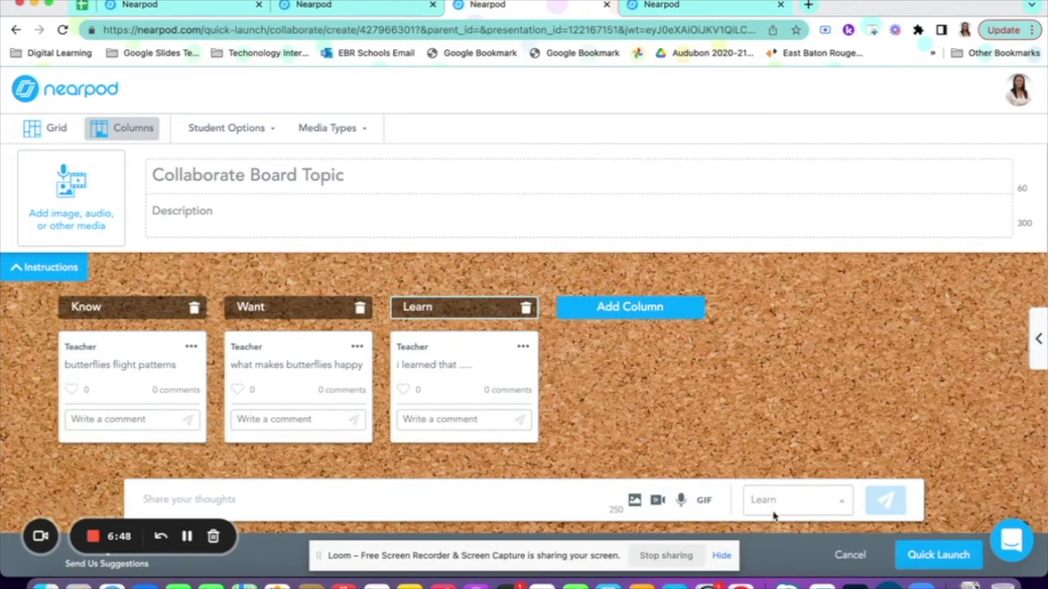
# - Search for butterfly images, post the playdough butterfly life cycle printables picture in the Learn column, and collapse the board's instructions area
pyautogui.click(632, 501)
pyautogui.click(443, 187)
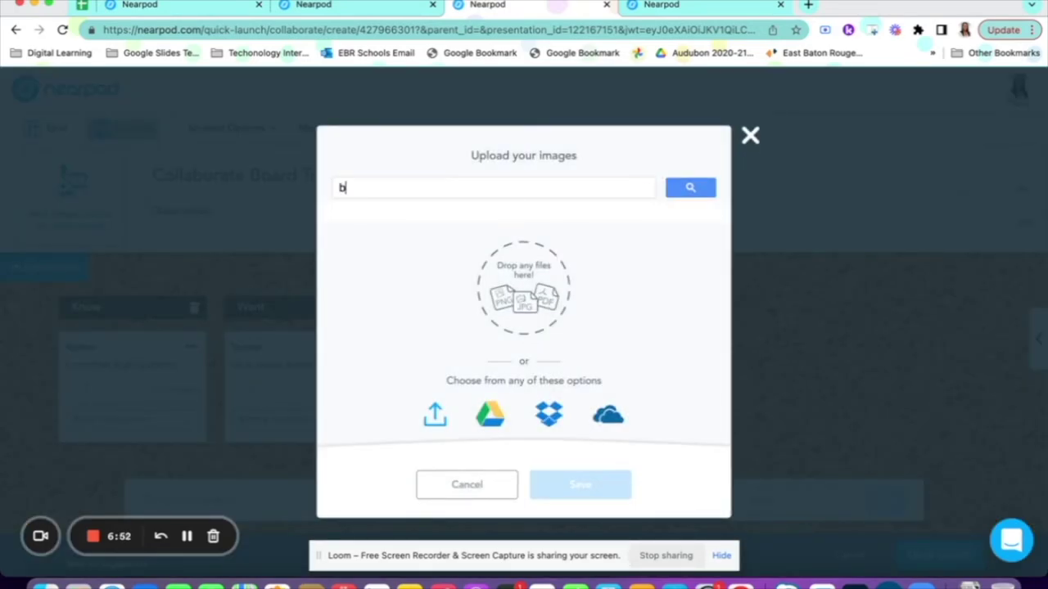
pyautogui.write('butter')
pyautogui.click(398, 238)
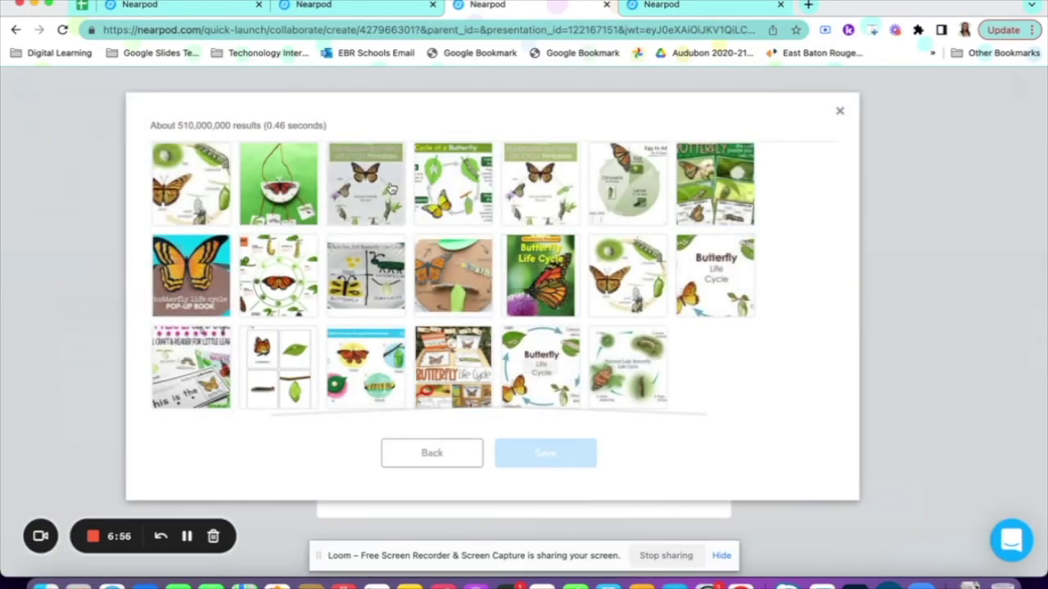
pyautogui.click(392, 190)
pyautogui.click(559, 456)
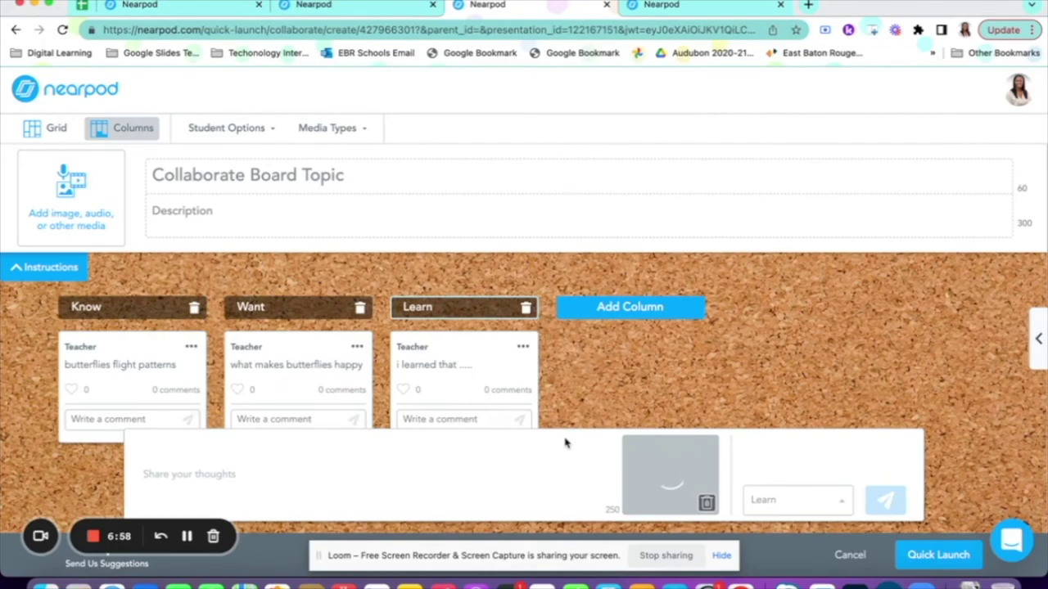
pyautogui.click(904, 508)
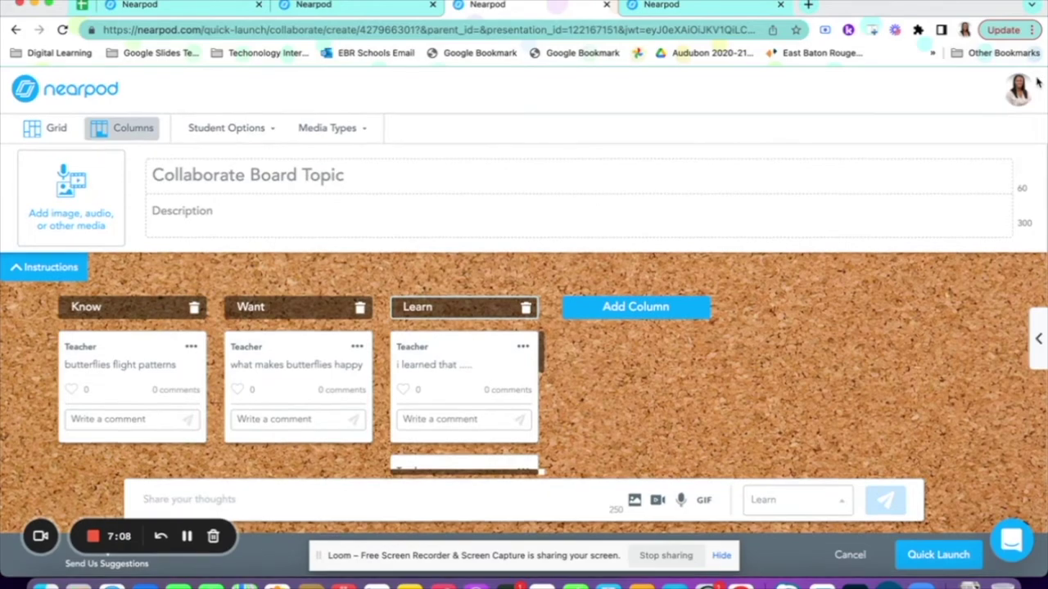
pyautogui.click(49, 267)
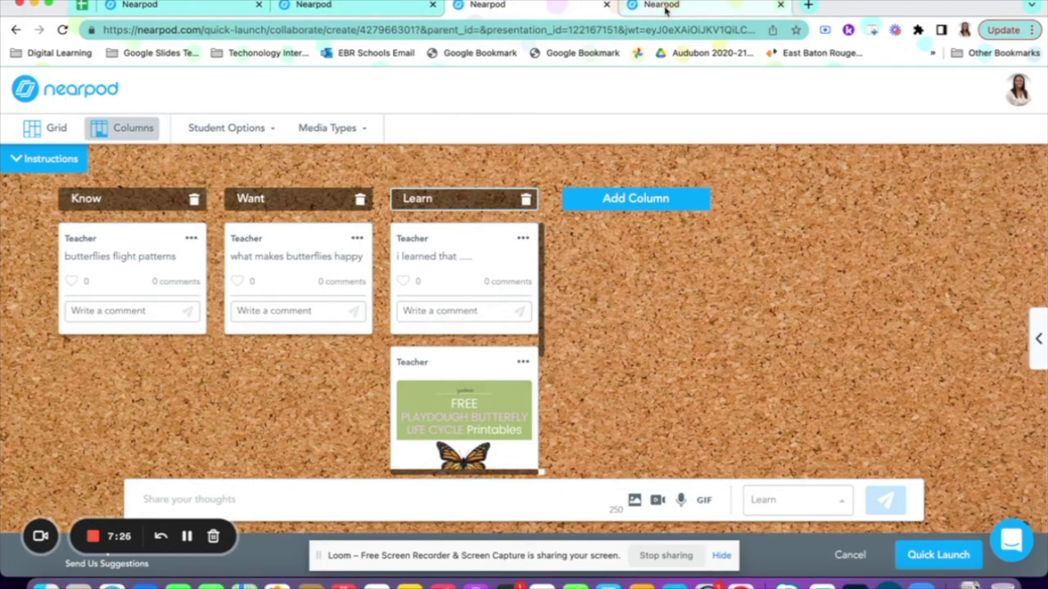
# - Switch to the Unit 1 Lesson 2 report and review its summary and the Matching Pairs activity results
pyautogui.hotkey('ctrl', 'Tab')
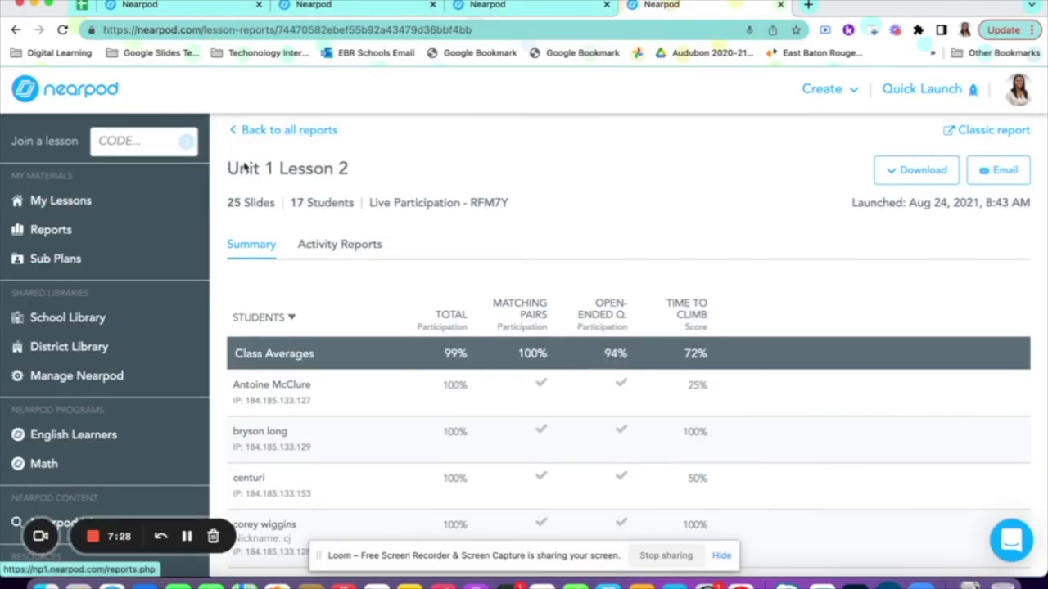
pyautogui.scroll(-1, 479, 300)
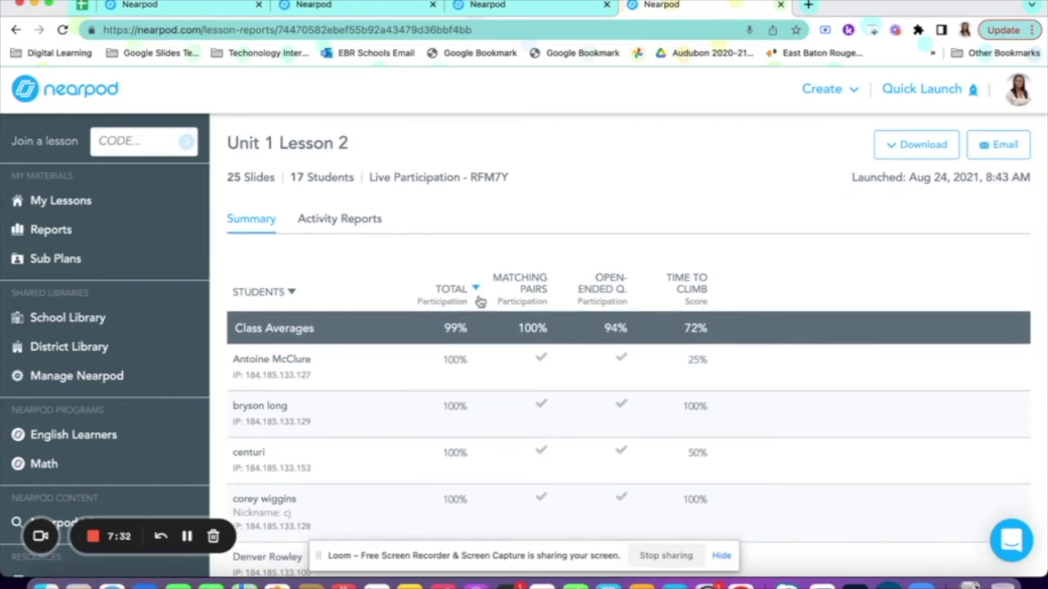
pyautogui.click(358, 232)
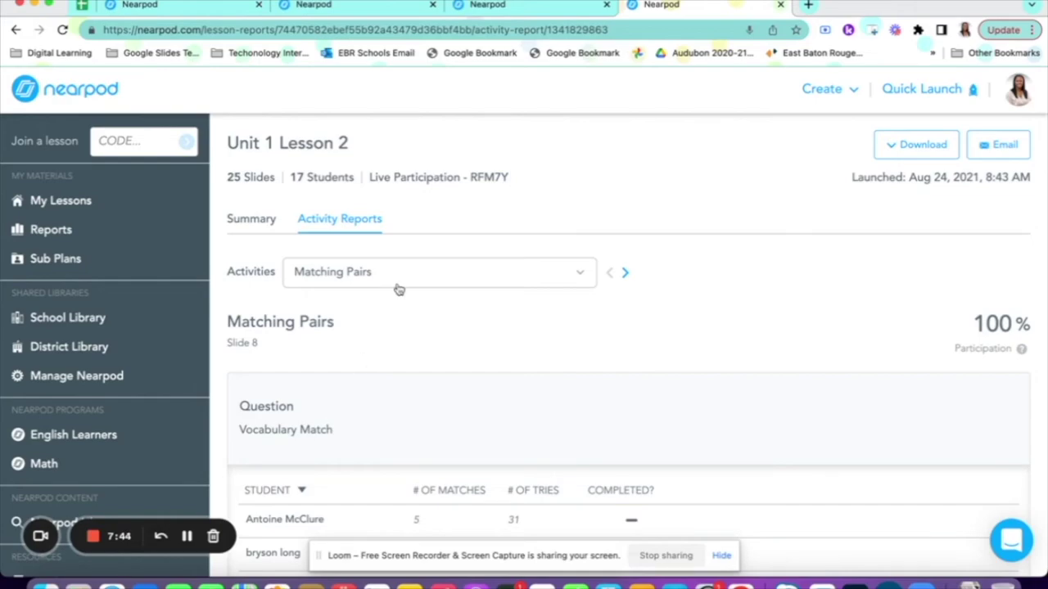
pyautogui.scroll(-1, 397, 290)
pyautogui.click(406, 216)
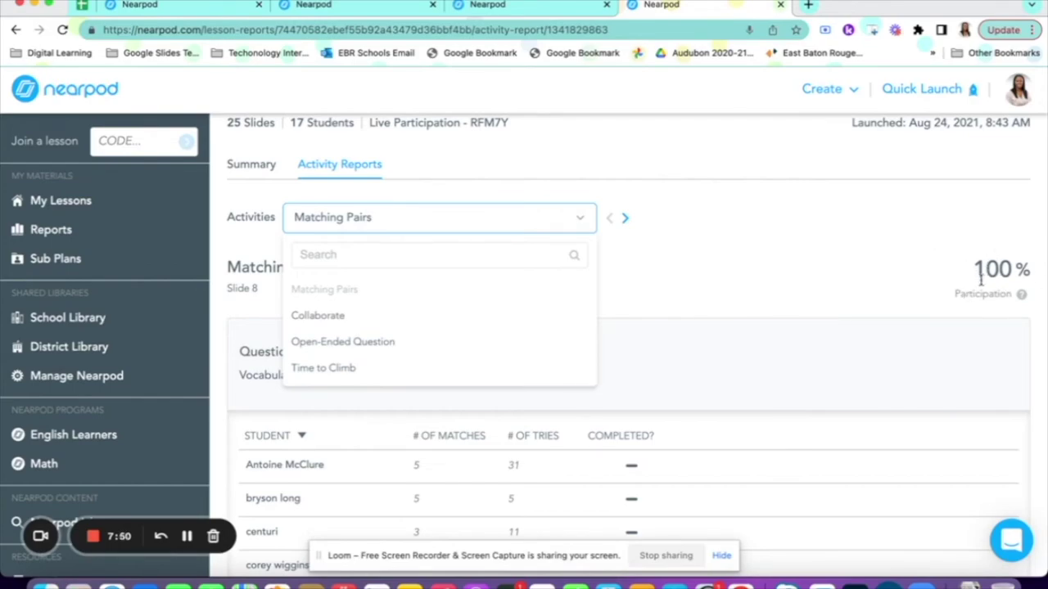
pyautogui.scroll(-1, 709, 237)
pyautogui.scroll(-4, 709, 238)
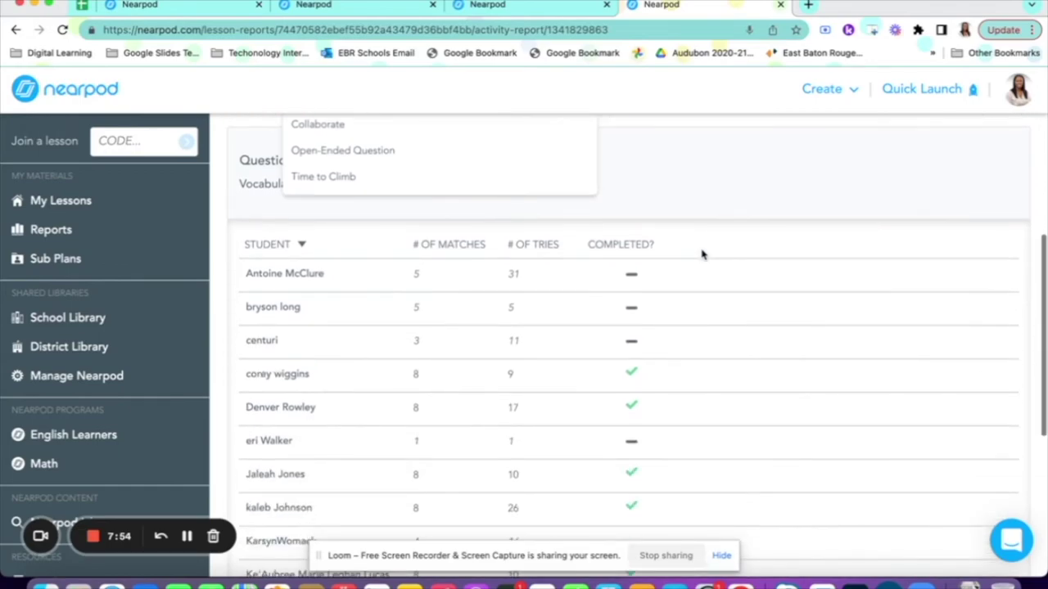
# - Show the Open-Ended Question activity report and review the students' answers
pyautogui.click(332, 153)
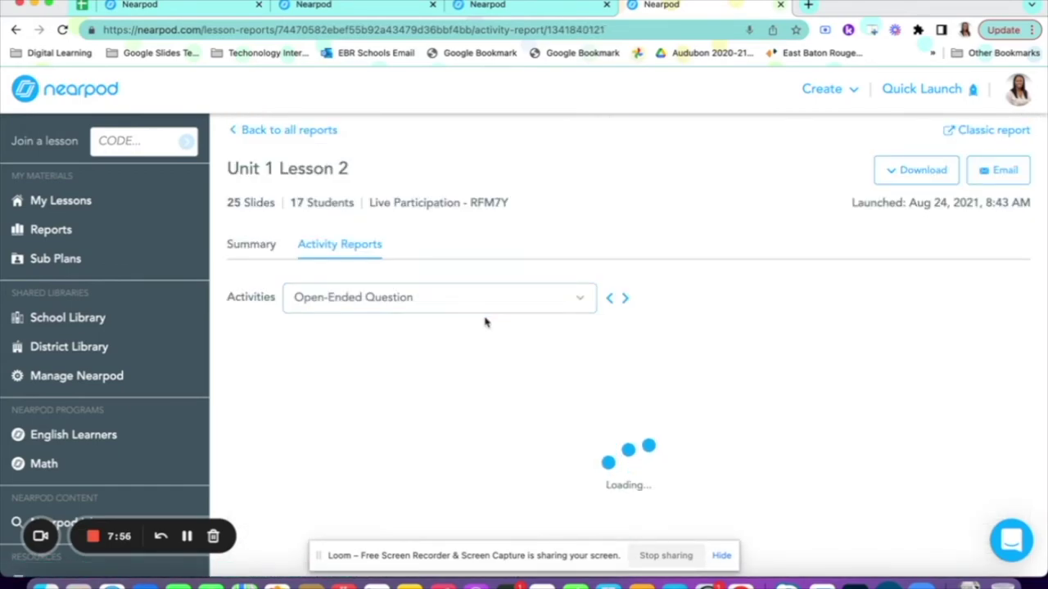
pyautogui.scroll(-5, 571, 379)
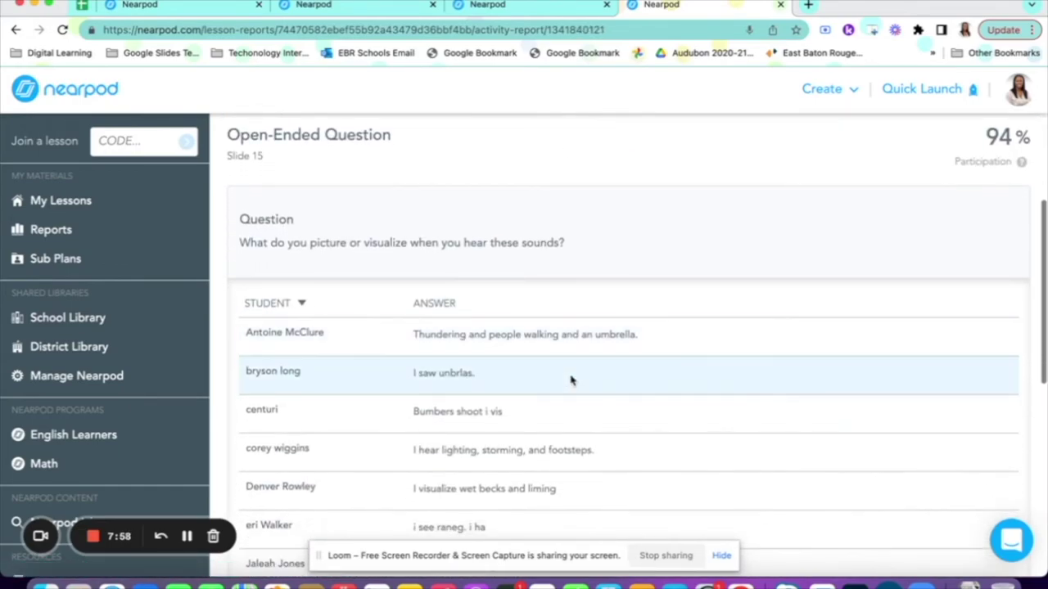
pyautogui.scroll(3, 622, 348)
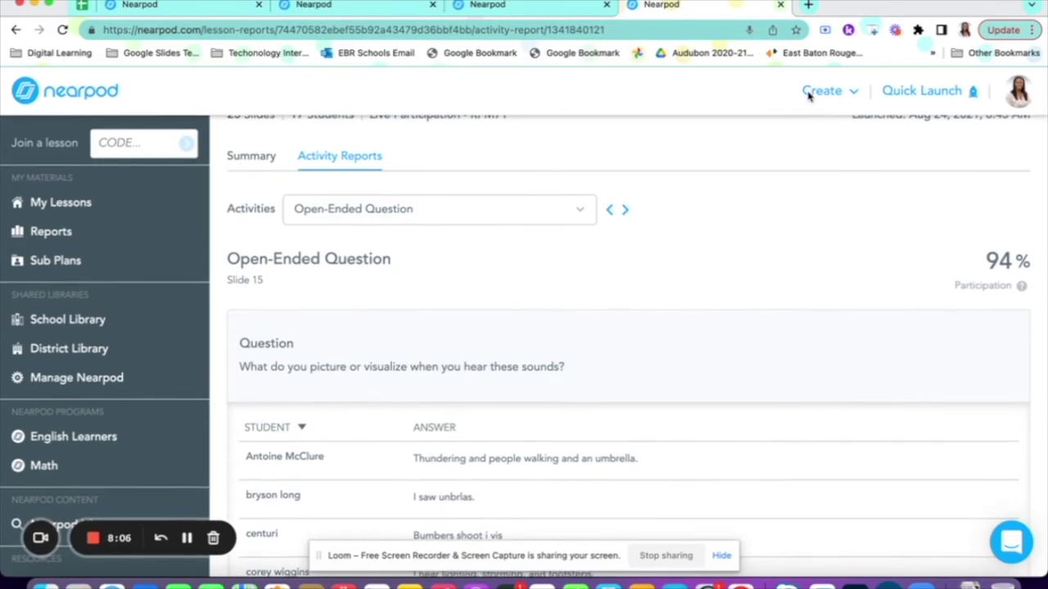
pyautogui.scroll(2, 800, 197)
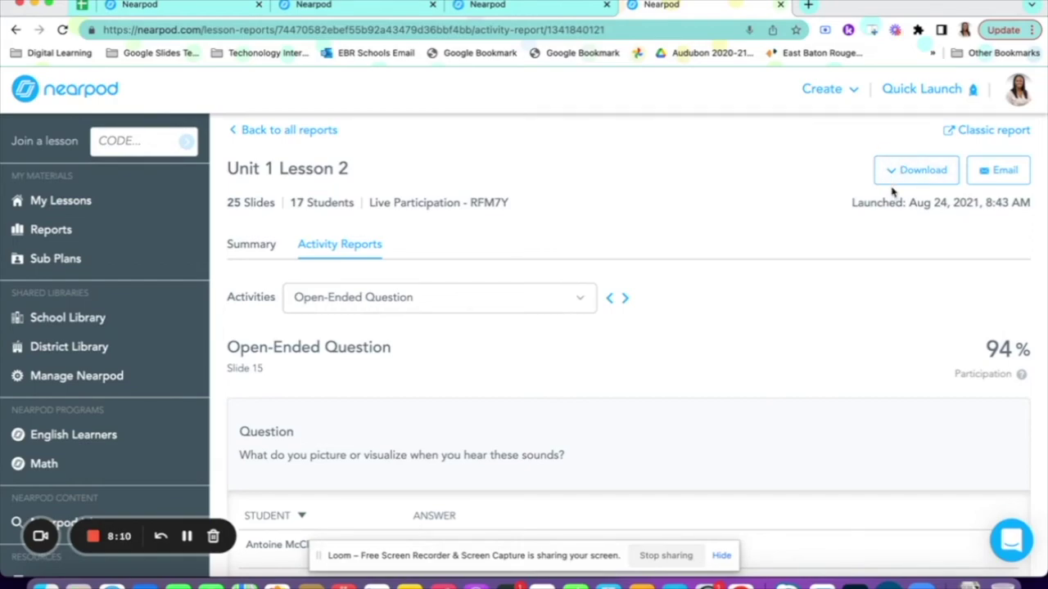
# - Examine the student report download options, select two students from the list, and leave without downloading
pyautogui.click(896, 174)
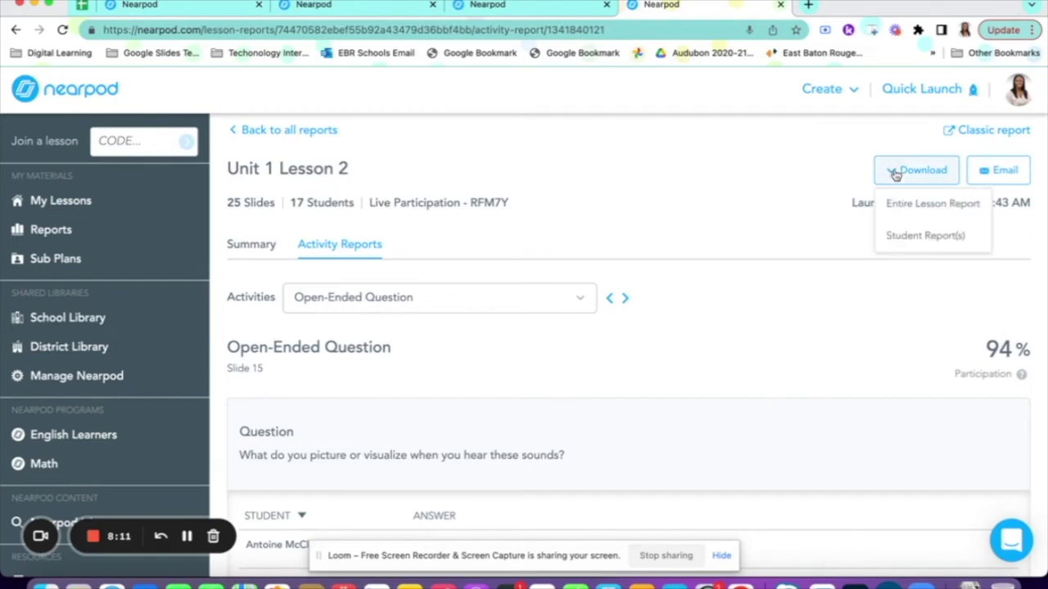
pyautogui.click(923, 239)
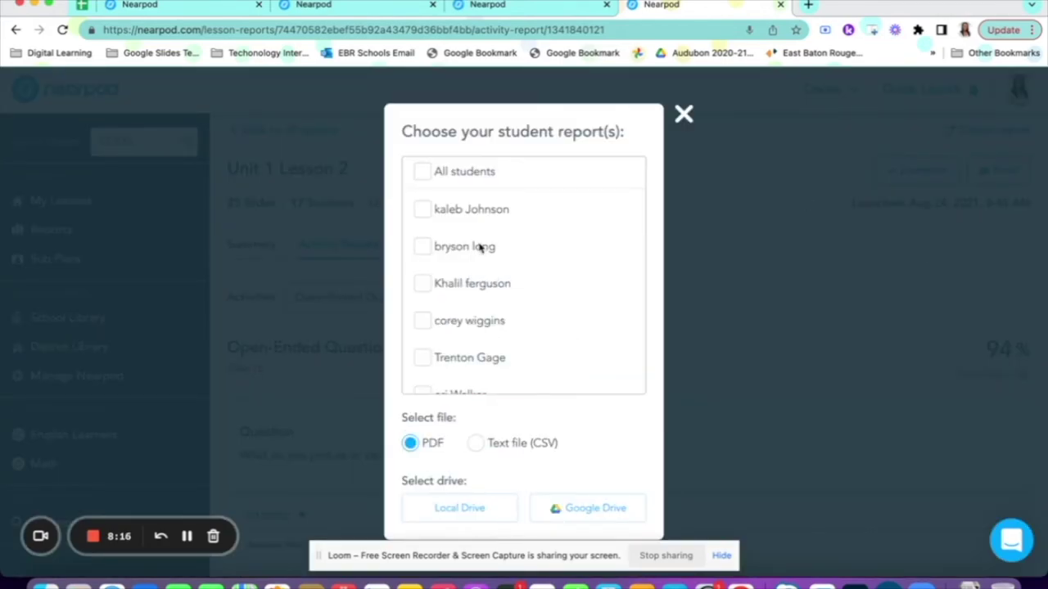
pyautogui.scroll(-1, 481, 247)
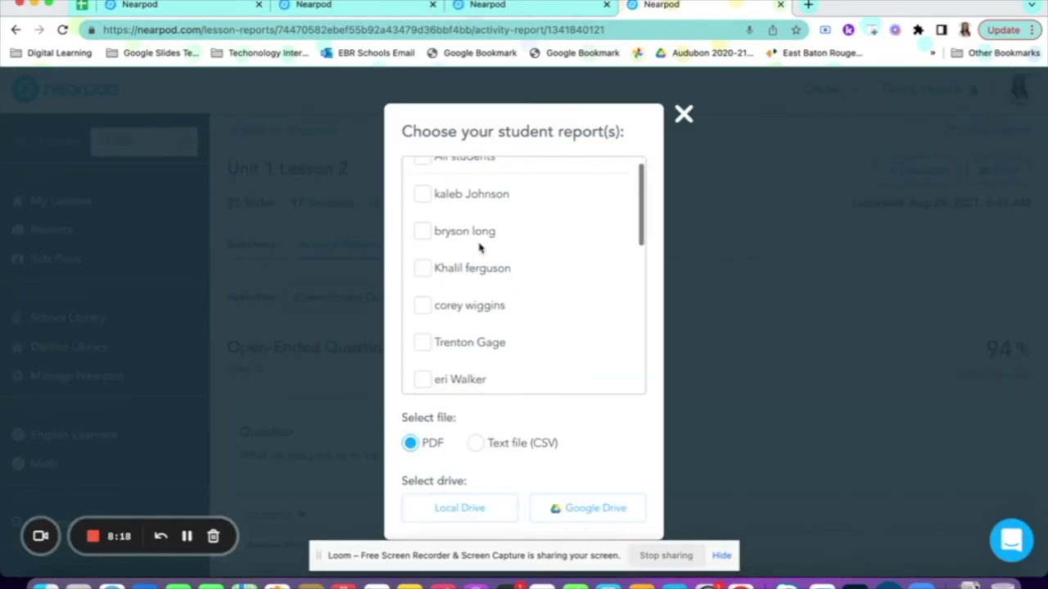
pyautogui.click(422, 269)
pyautogui.click(422, 343)
pyautogui.scroll(-1, 442, 360)
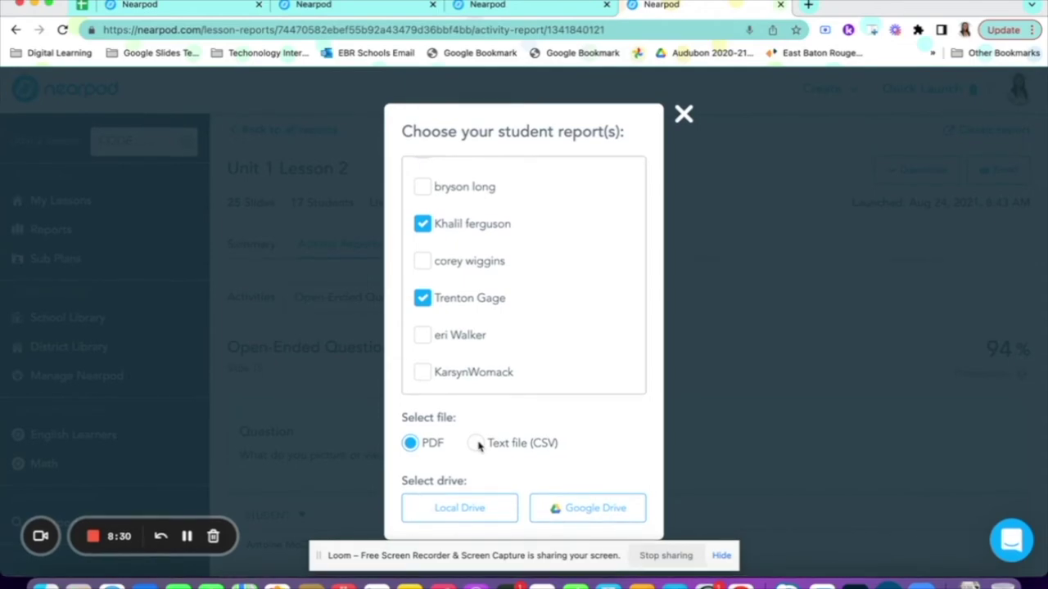
pyautogui.click(683, 114)
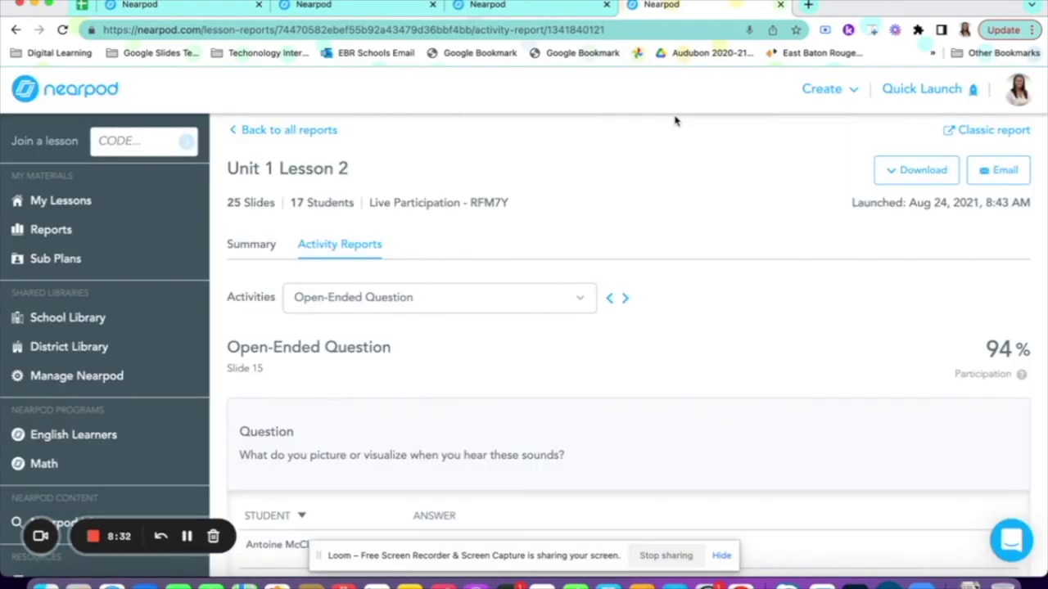
# - Open the classic version of the lesson report, review its student engagement details, and close it
pyautogui.click(966, 136)
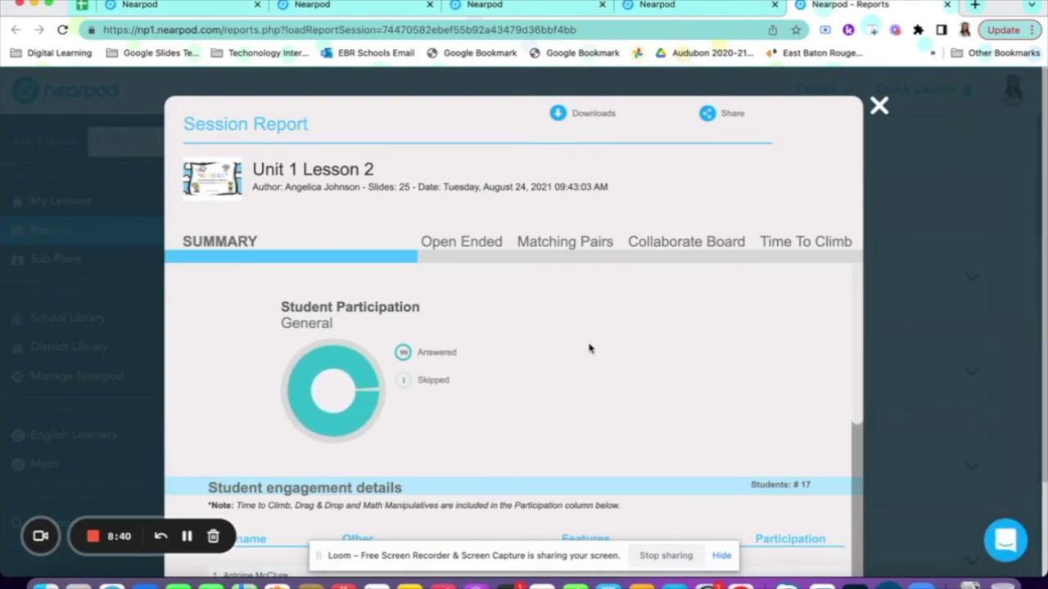
pyautogui.scroll(-4, 607, 354)
pyautogui.scroll(-2, 608, 355)
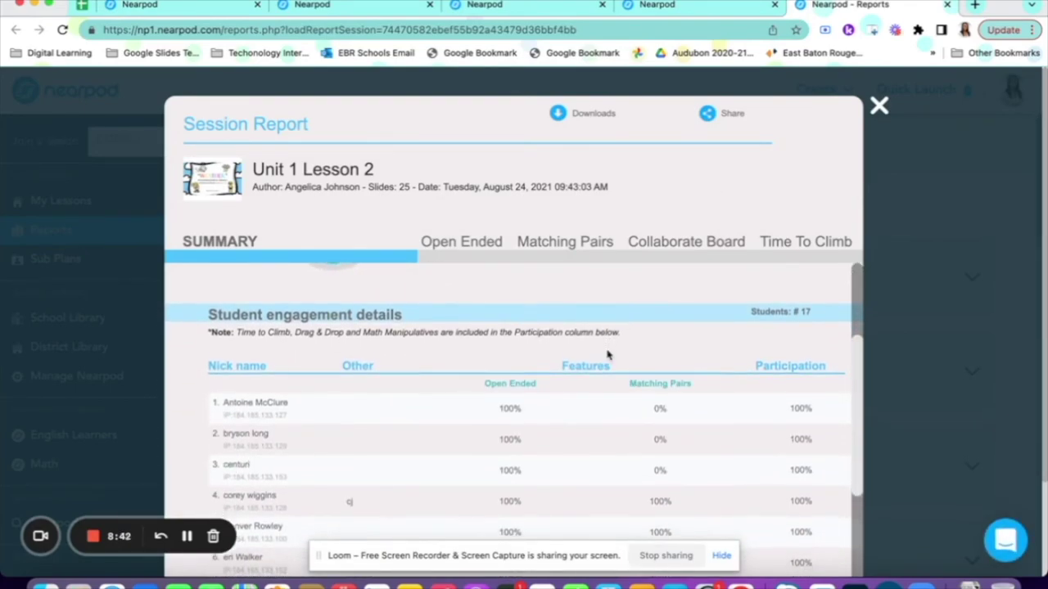
pyautogui.scroll(-6, 543, 398)
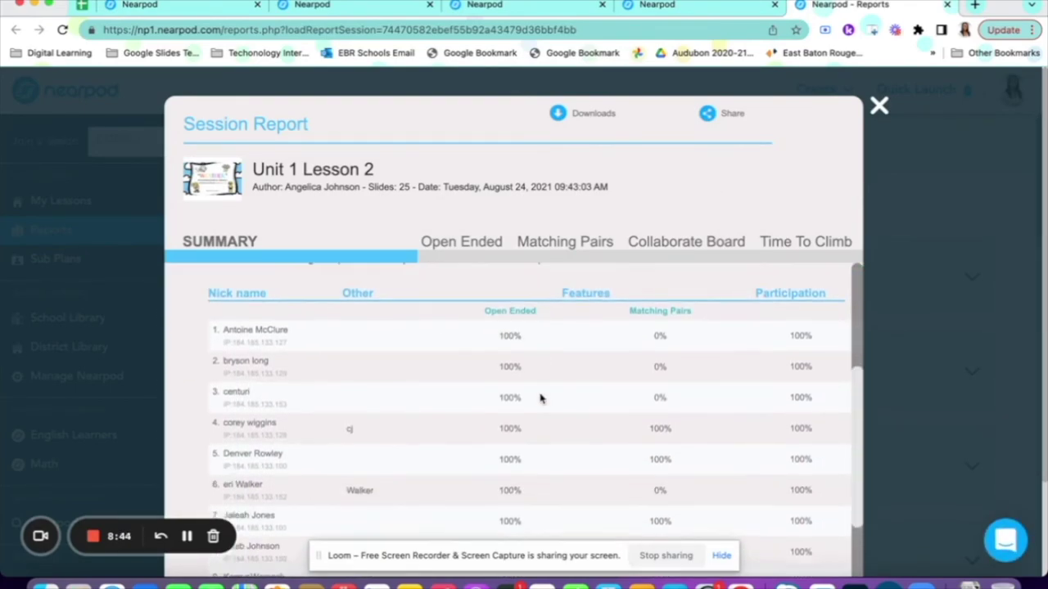
pyautogui.click(880, 106)
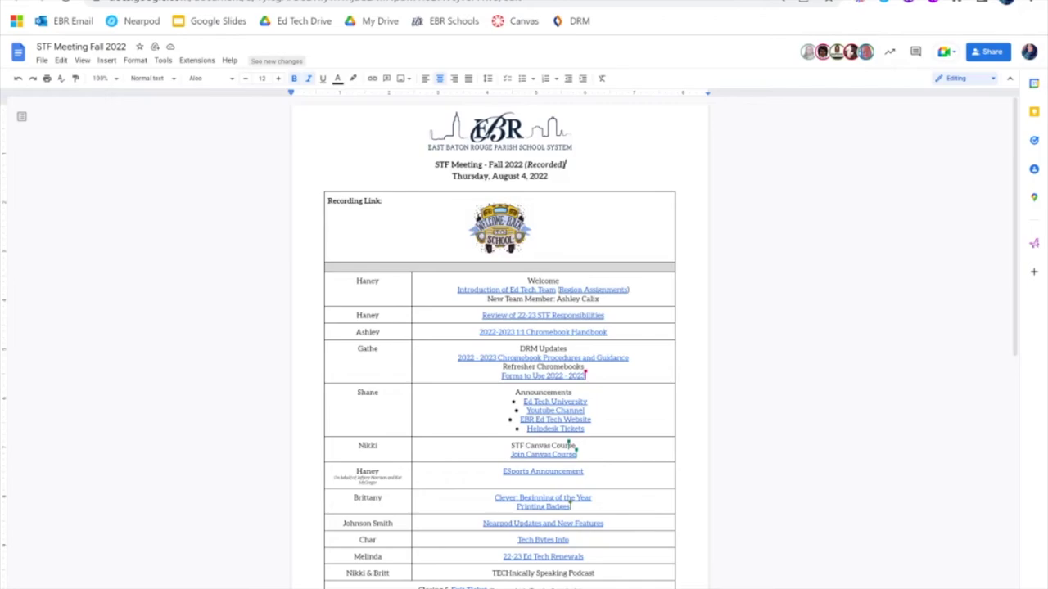
# - Open the Tech Bytes Info link in the STF Meeting Fall 2022 agenda and advance to the Sharing Tech Bytes page
pyautogui.click(546, 539)
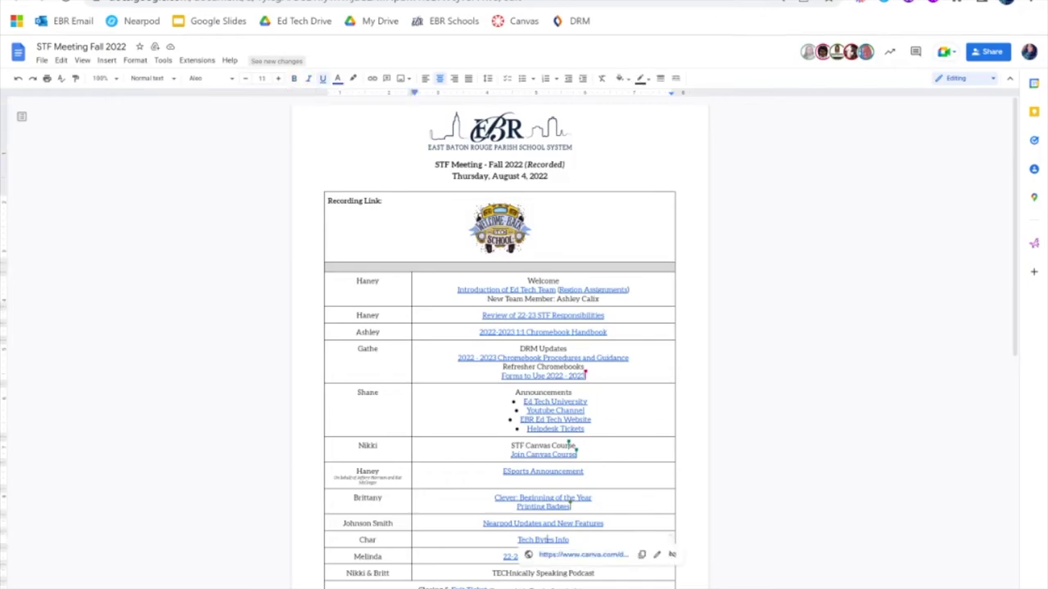
pyautogui.click(555, 557)
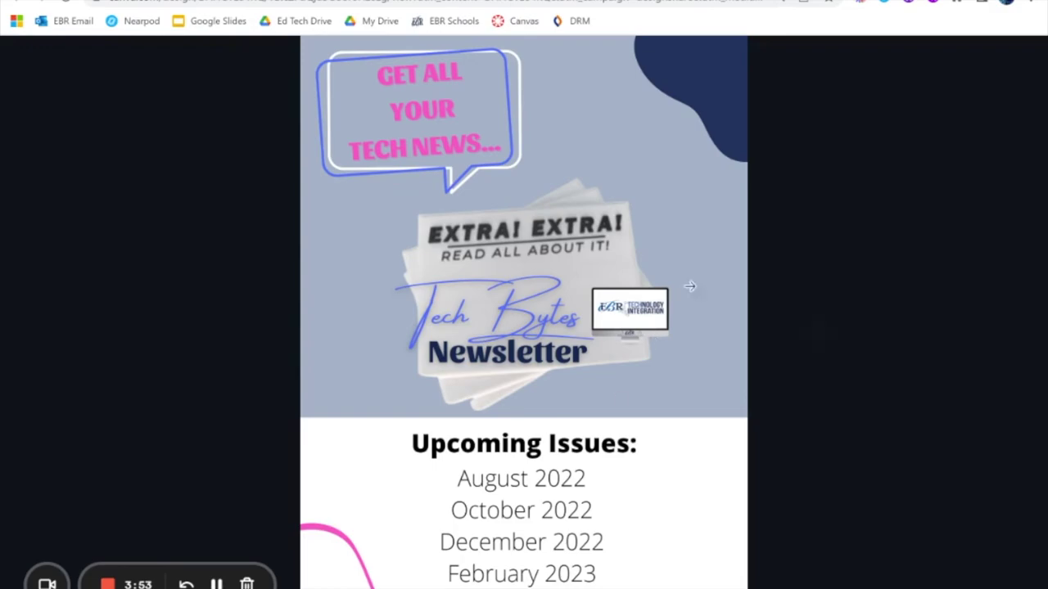
pyautogui.moveTo(706, 286)
pyautogui.click(799, 334)
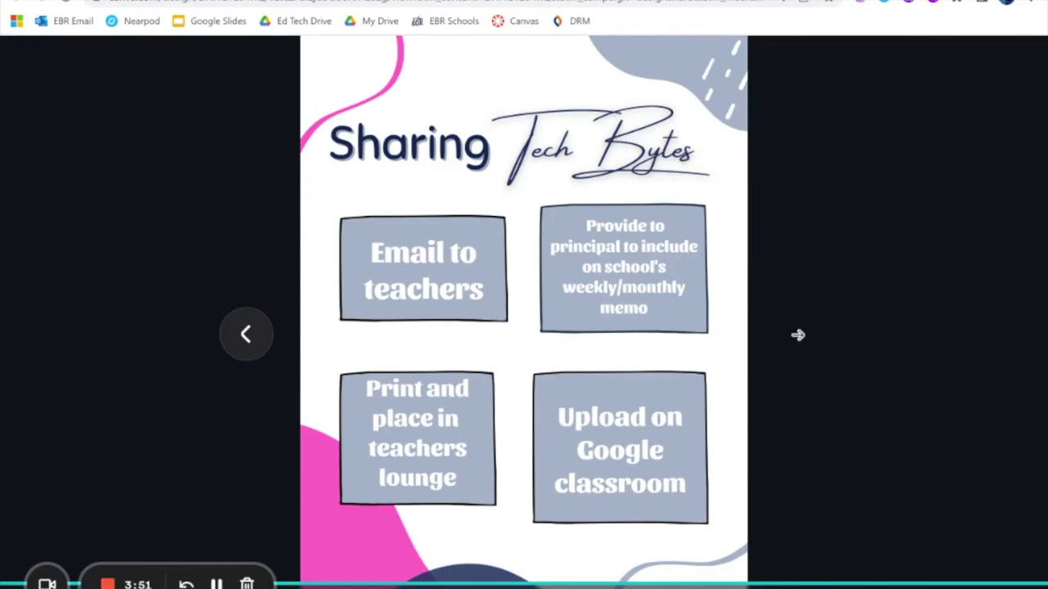